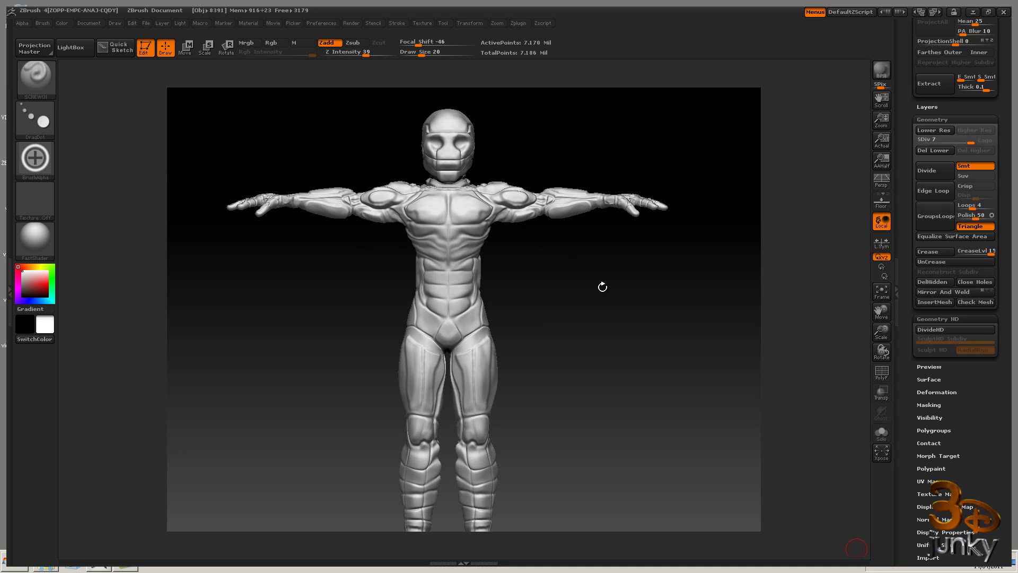
Step: Orbit around the armored sculpt and open the brush library showing custom brushes like rivbet02
drag(619, 300, 228, 163)
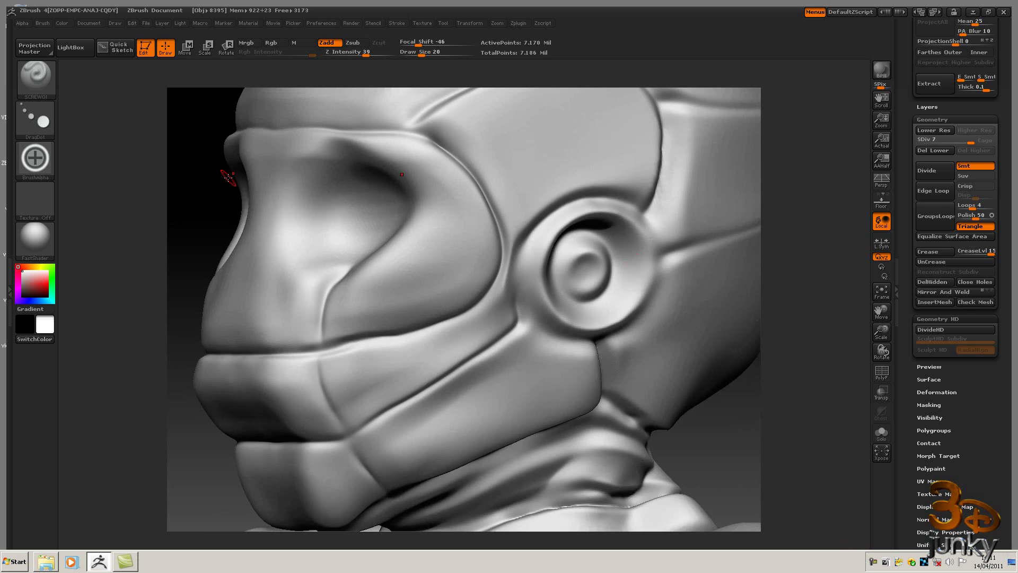
click(29, 81)
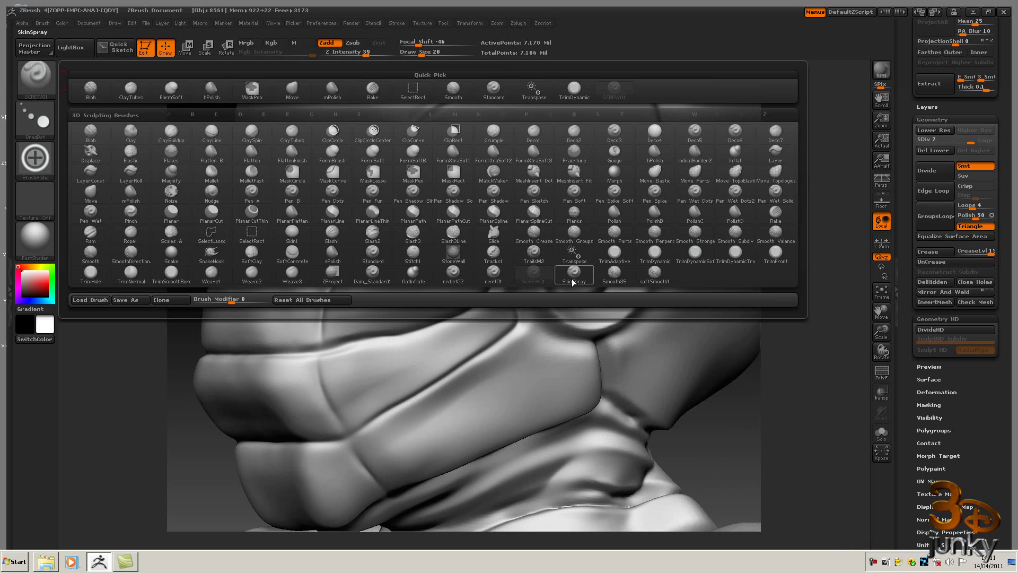
Step: Load brush presets from ZBrush 4.0\ZStartup\BrushPresets, selecting all eight .ZBP files
click(99, 300)
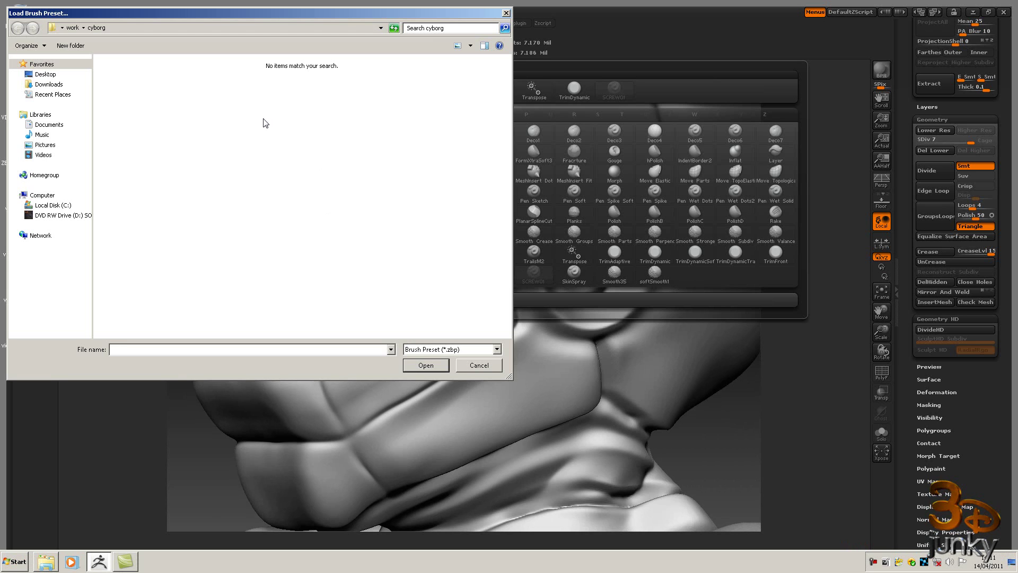
click(53, 205)
double_click(133, 204)
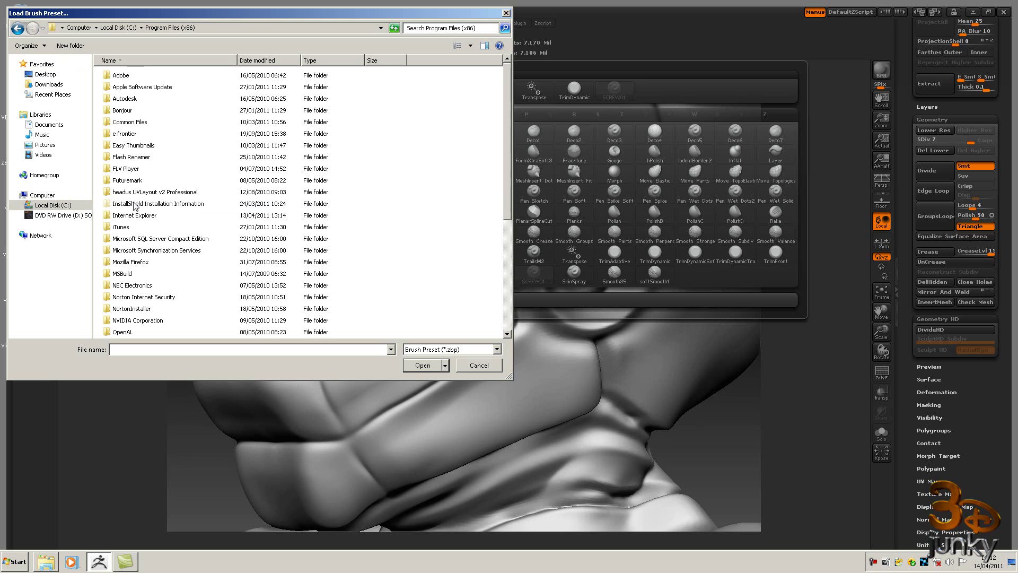
drag(510, 163, 505, 241)
double_click(136, 227)
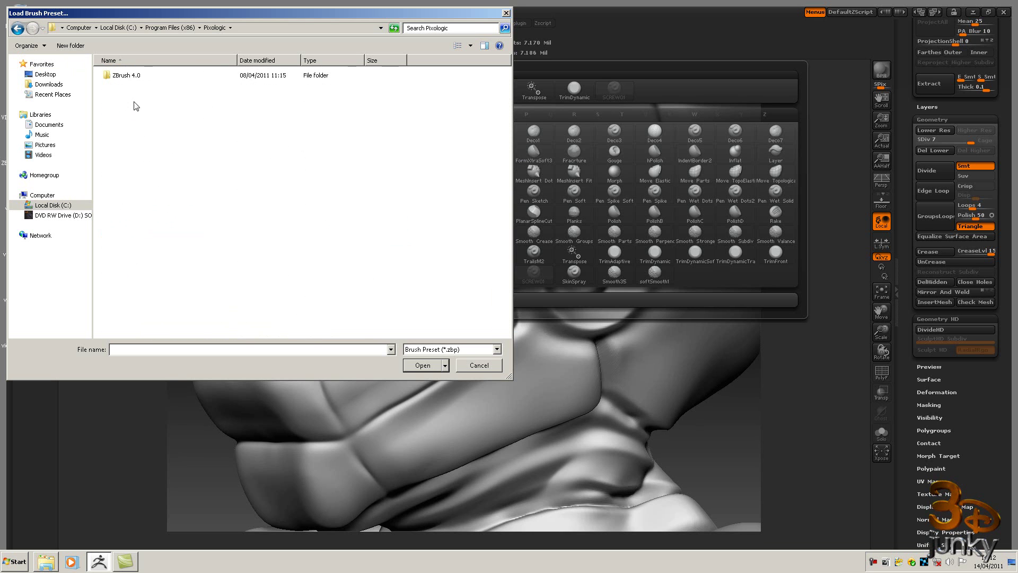
double_click(123, 77)
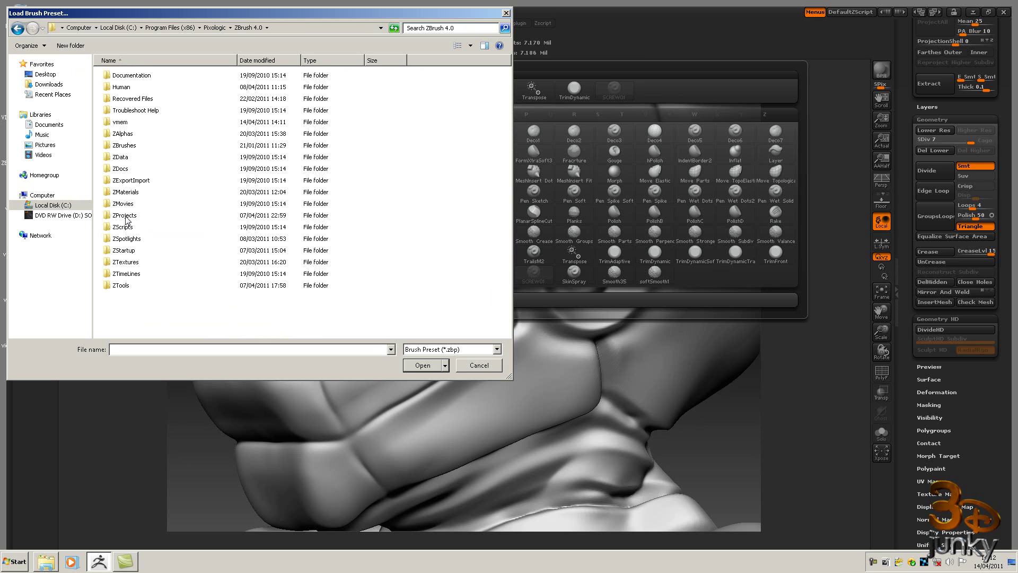
double_click(124, 249)
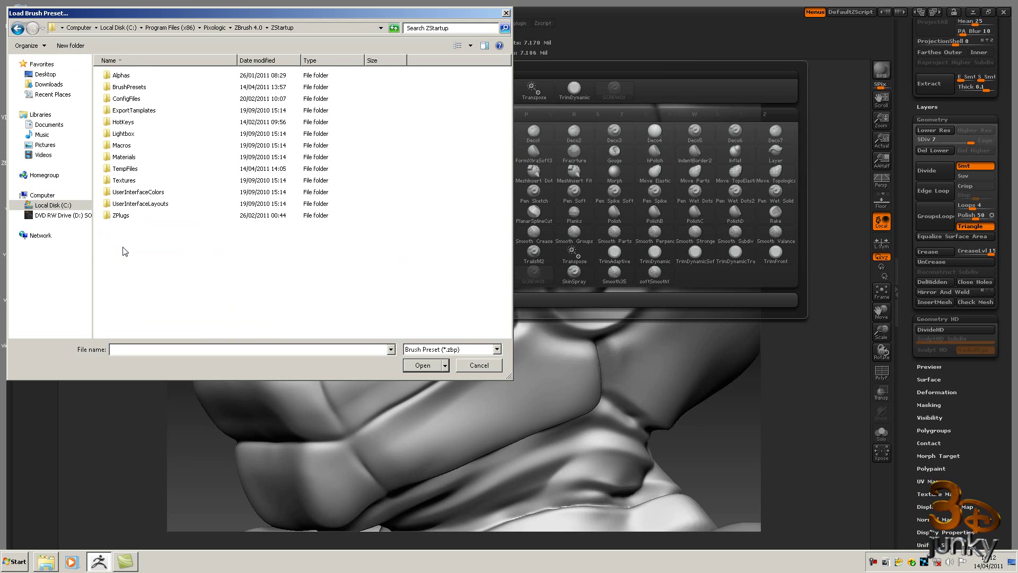
double_click(128, 87)
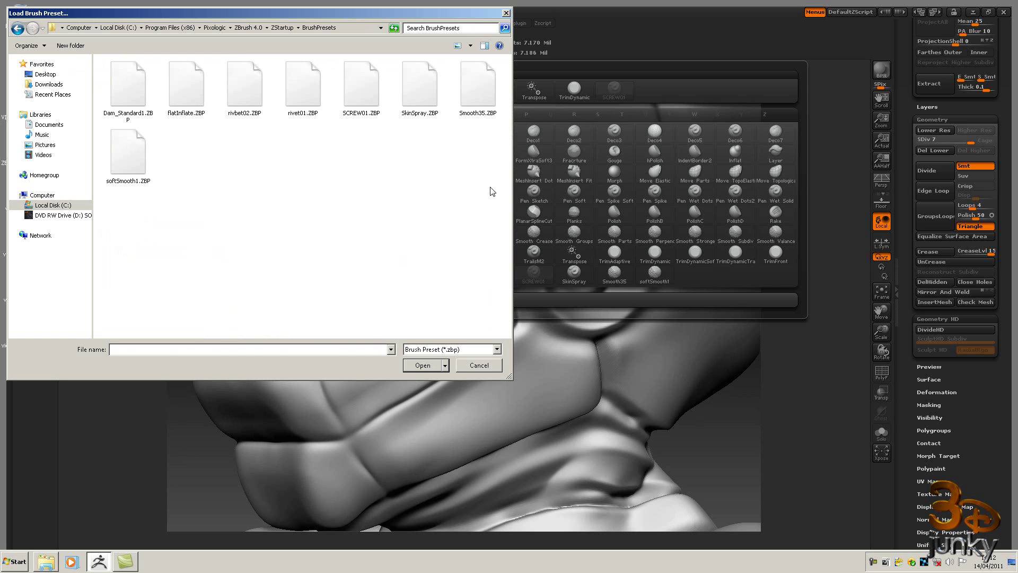
drag(491, 188, 106, 61)
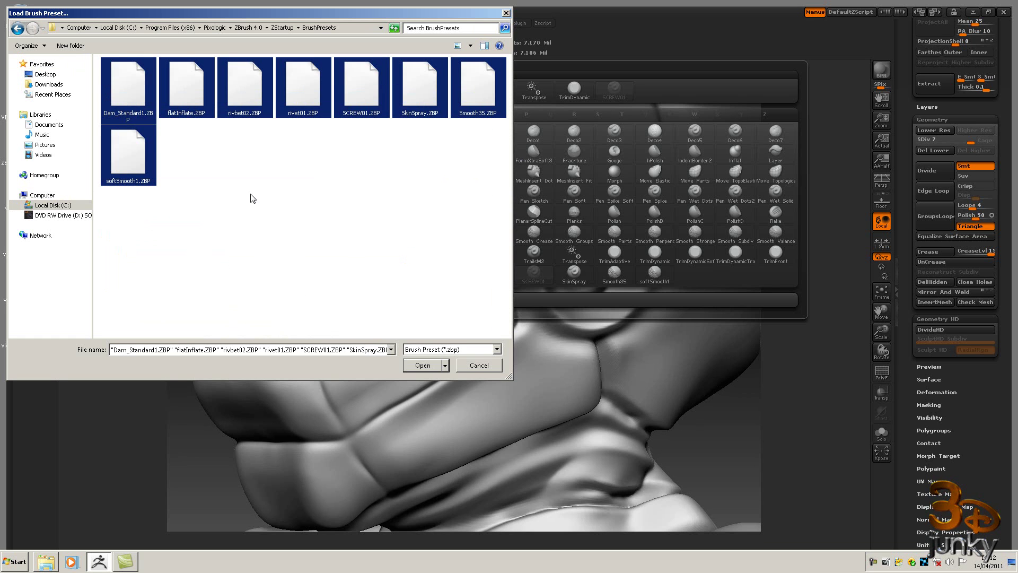
Step: Cancel the preset loader and pick the SCREW01 insert brush from the brush library
click(464, 365)
click(34, 76)
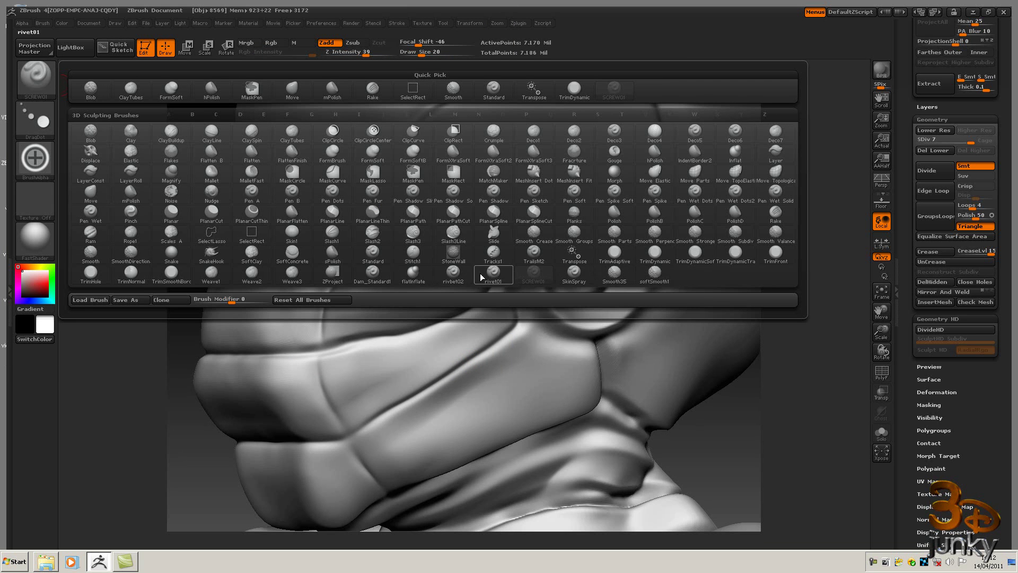
mouse_move(537, 273)
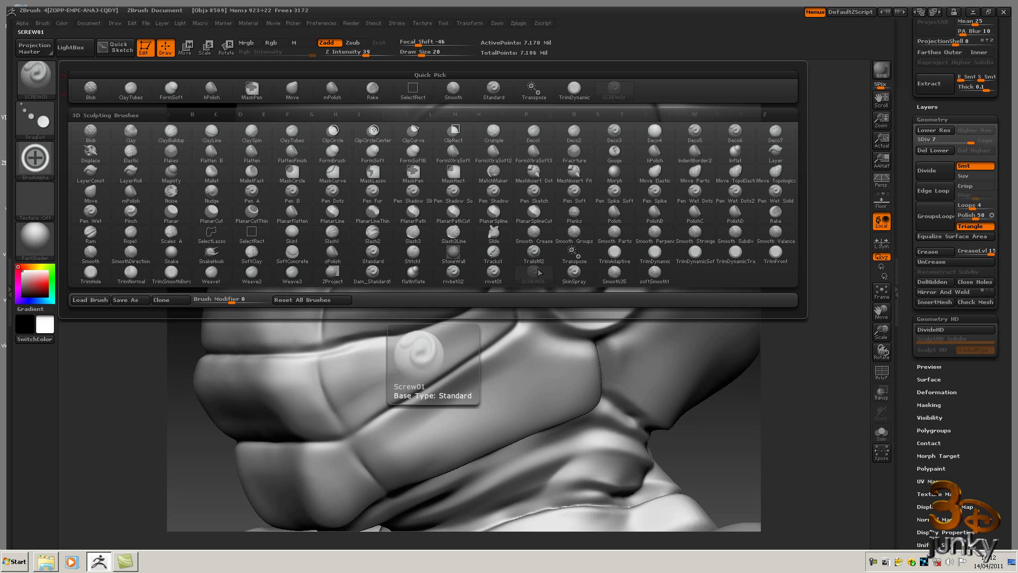
click(537, 274)
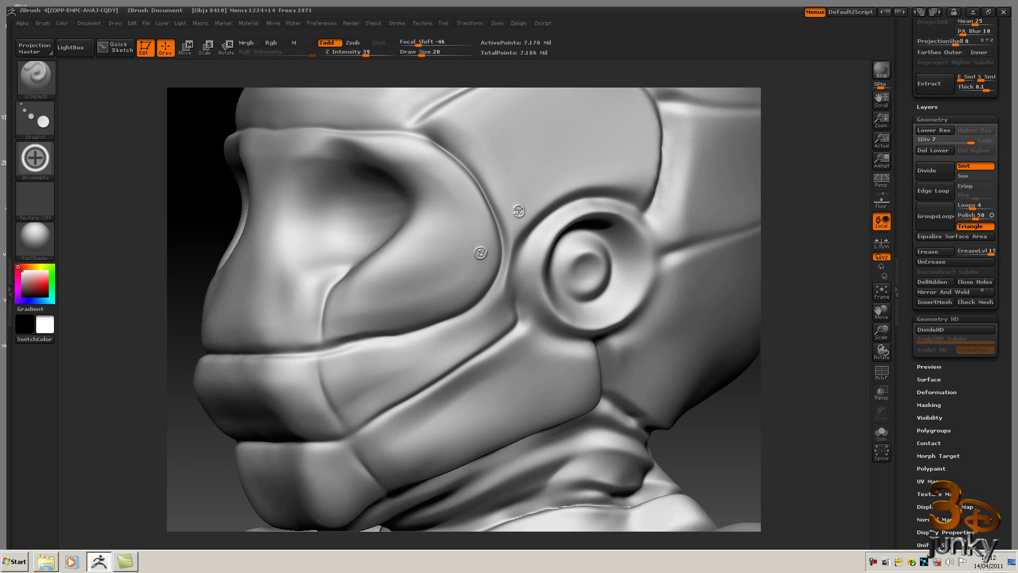
Step: Undo the helmet screw and a test chest screw, then frame the chest and neck up close
click(519, 211)
key(ctrl+z)
key(ctrl+z)
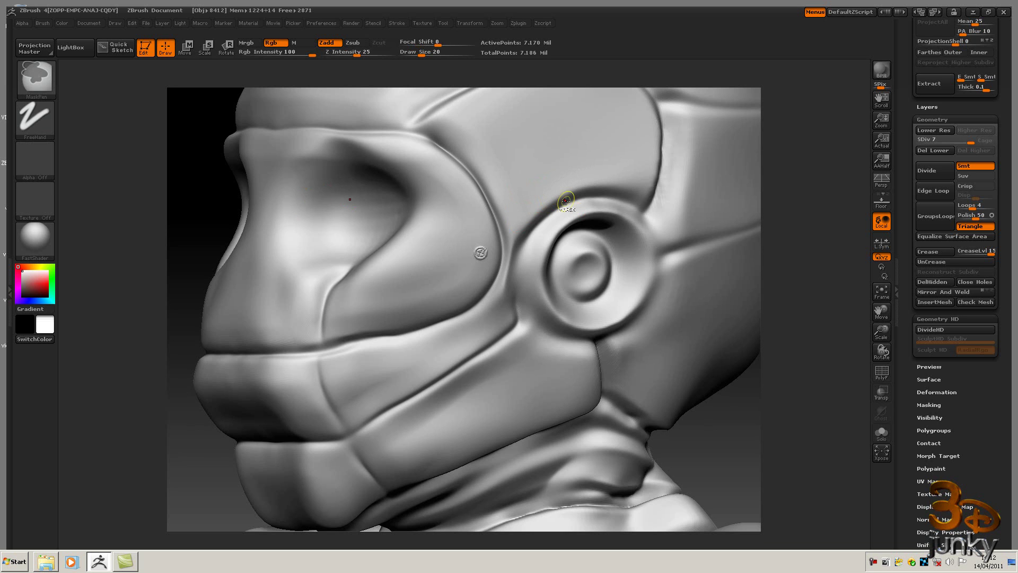
drag(725, 471, 734, 261)
mouse_move(484, 409)
mouse_down()
mouse_move(482, 422)
mouse_move(488, 411)
mouse_up()
key(ctrl)
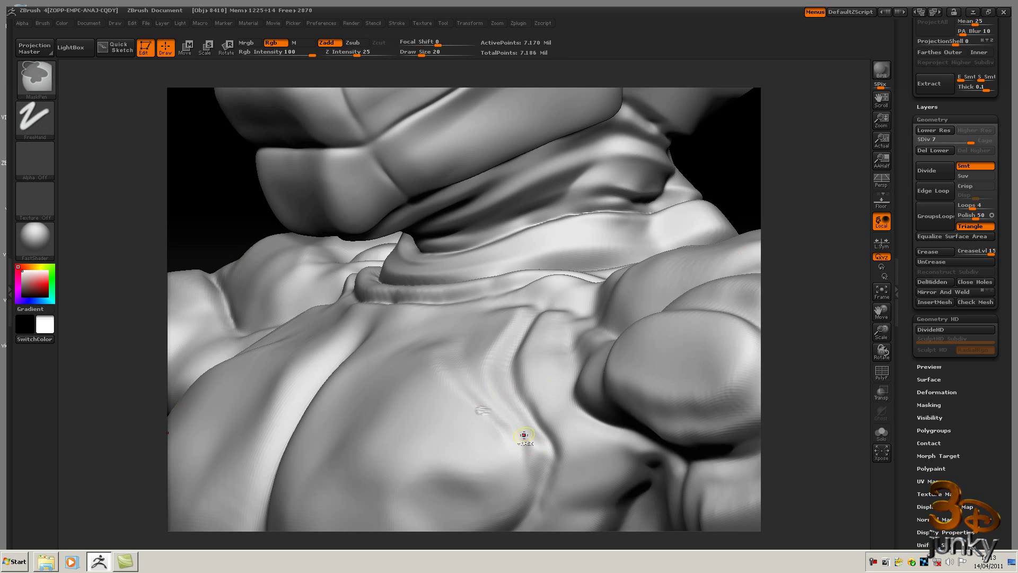
key(ctrl+z)
drag(733, 159, 853, 158)
mouse_move(817, 250)
mouse_down()
mouse_move(723, 277)
mouse_move(740, 295)
mouse_move(679, 249)
mouse_move(713, 193)
mouse_up()
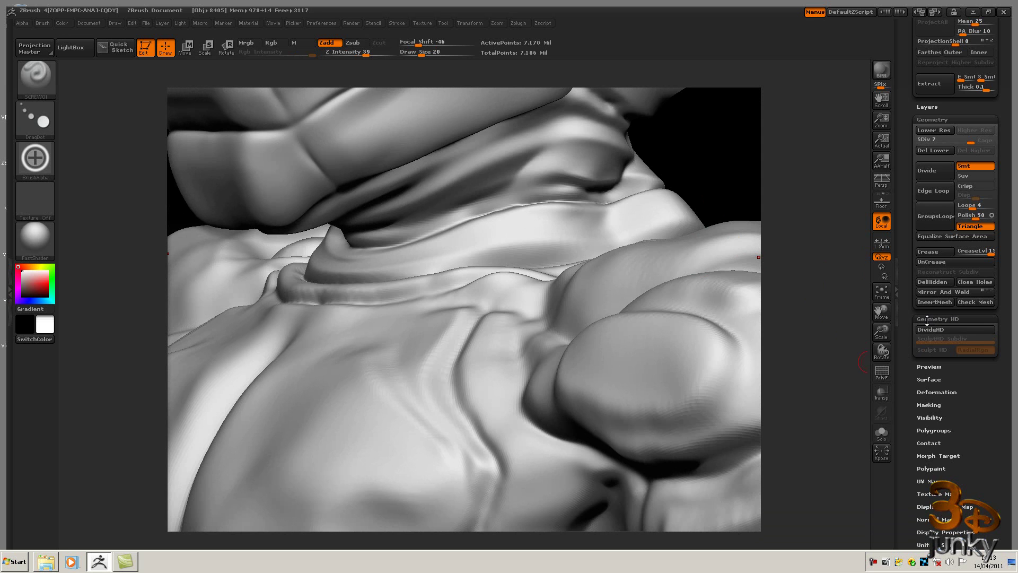
Step: Add HD levels with DivideHD, previewing a region between, to reach 458.88 million polygons
click(945, 330)
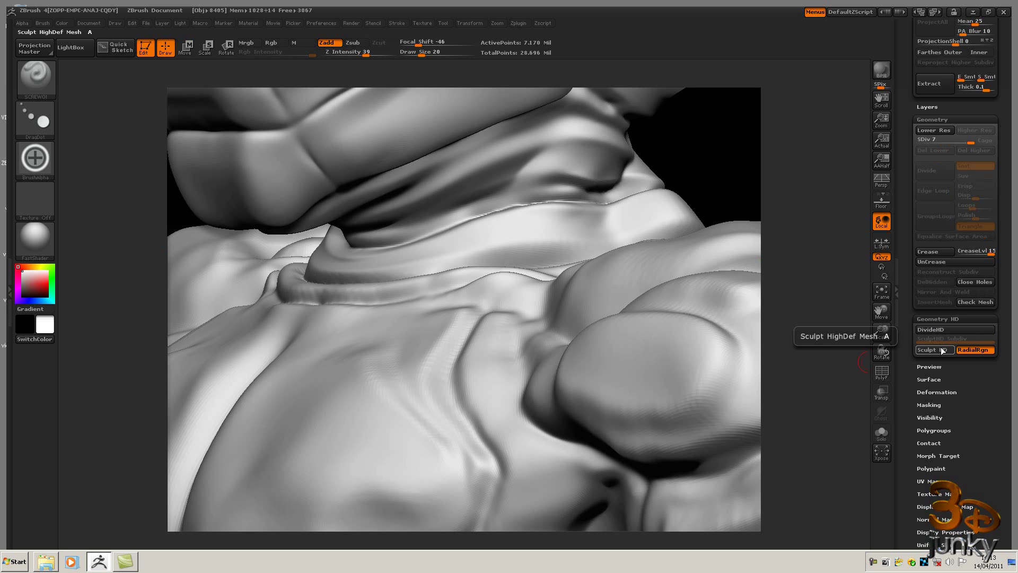
click(939, 351)
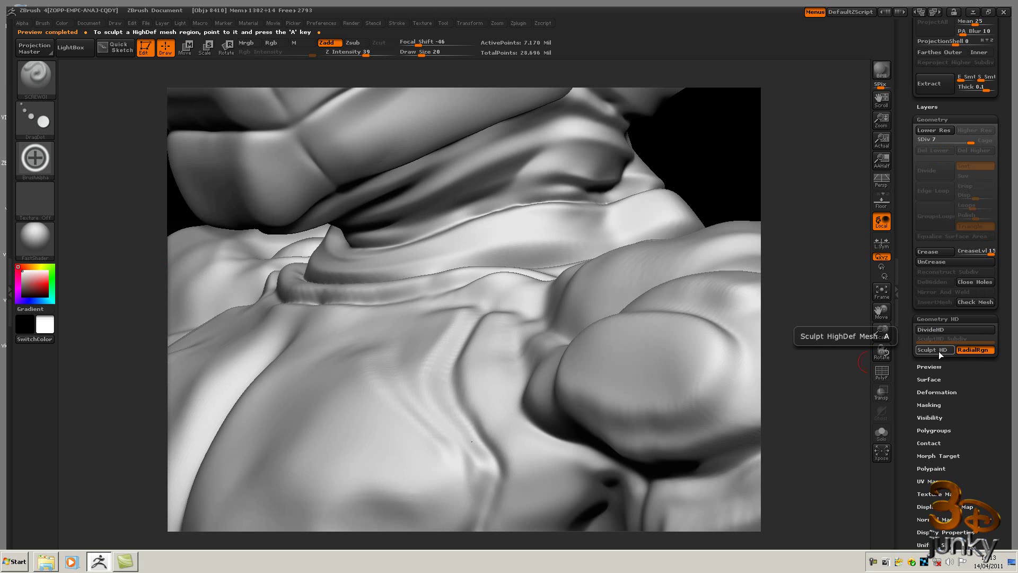
click(941, 328)
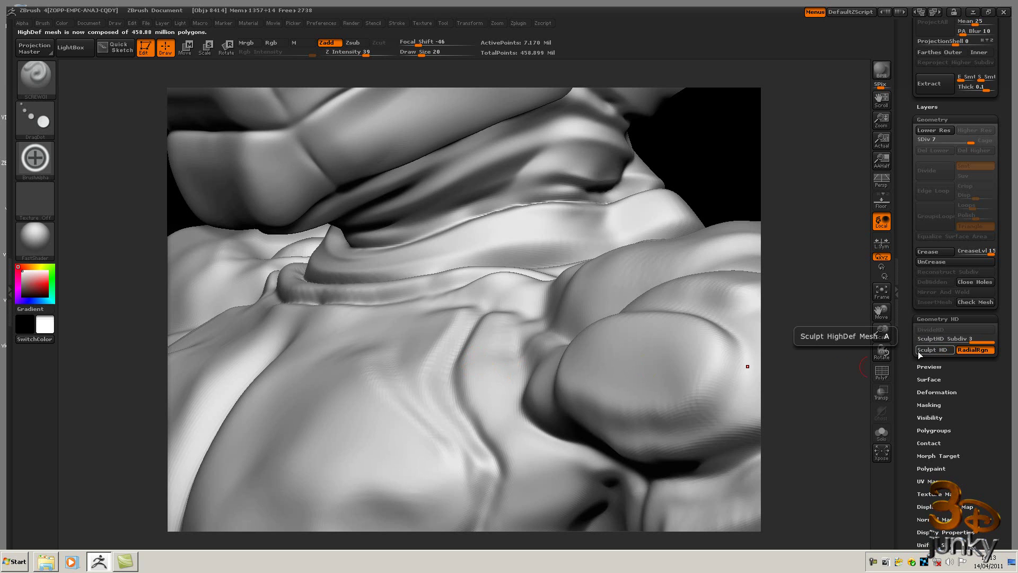
Step: Toggle Sculpt HD on a chest region, check full detail, and re-enter HD sculpting
key(a)
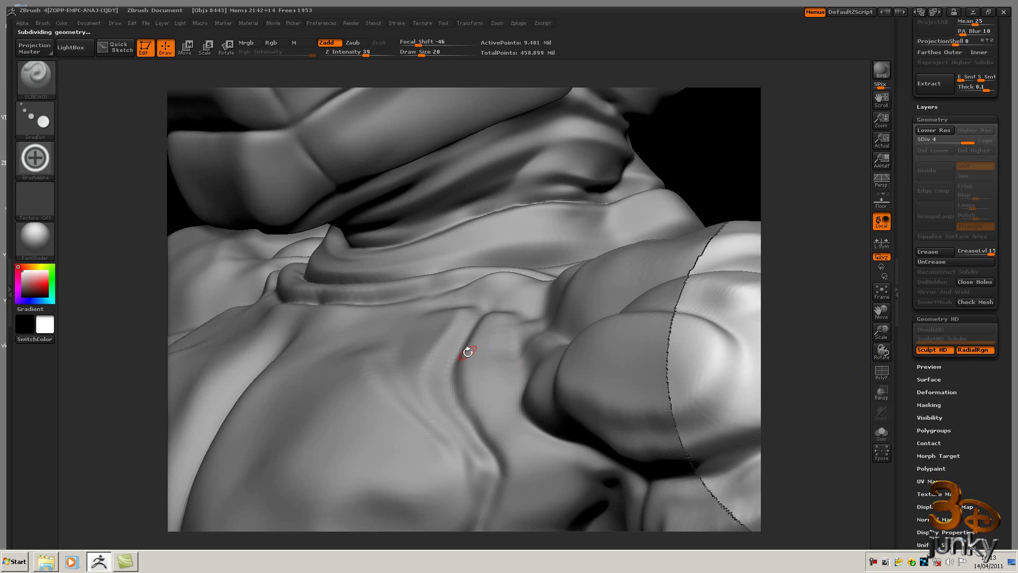
key(a)
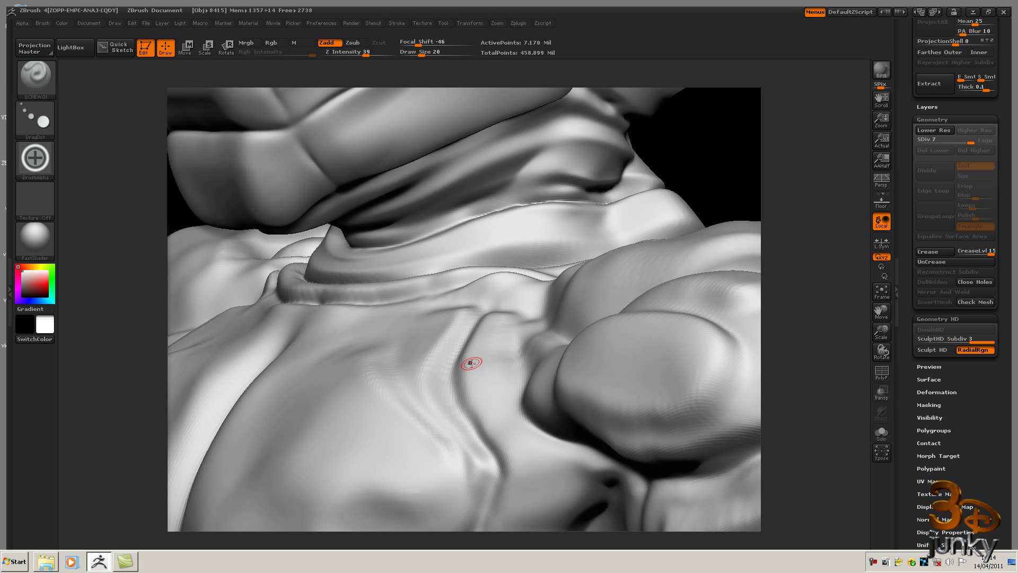
key(a)
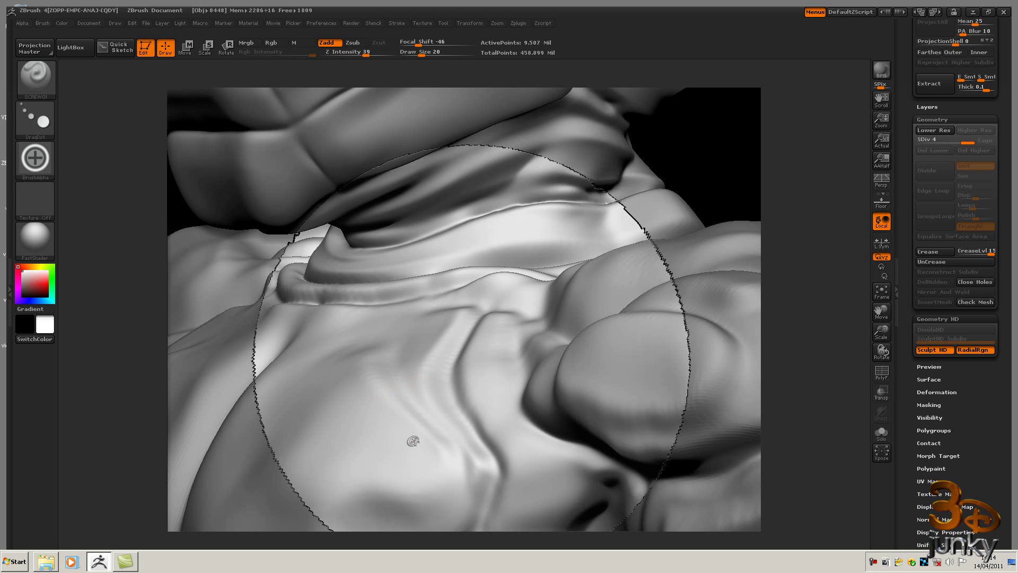
Step: Raise the brush Draw Size to 77, then test and undo a large screw stamp
key(space)
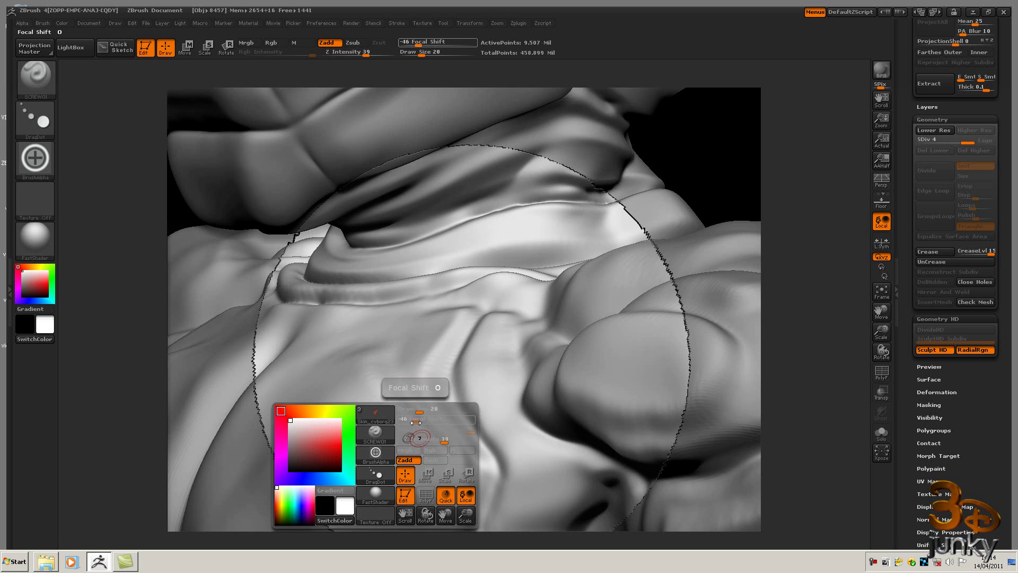
mouse_move(420, 403)
mouse_down()
mouse_move(364, 408)
mouse_move(364, 417)
mouse_up()
click(385, 411)
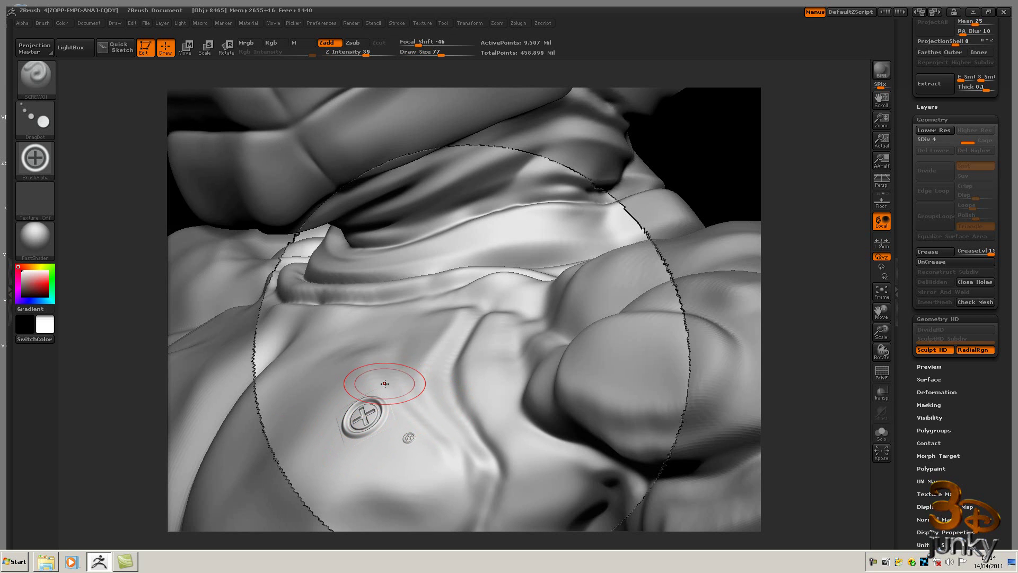
key(ctrl)
key(ctrl+z)
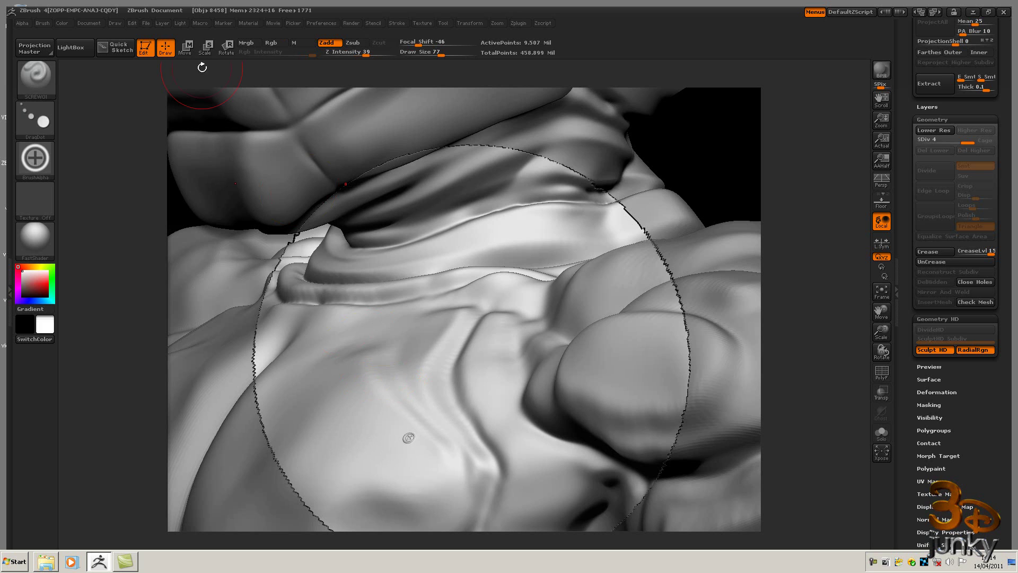
Step: Stamp an upright cross-head screw on the left chest and preview it outside Sculpt HD
click(22, 24)
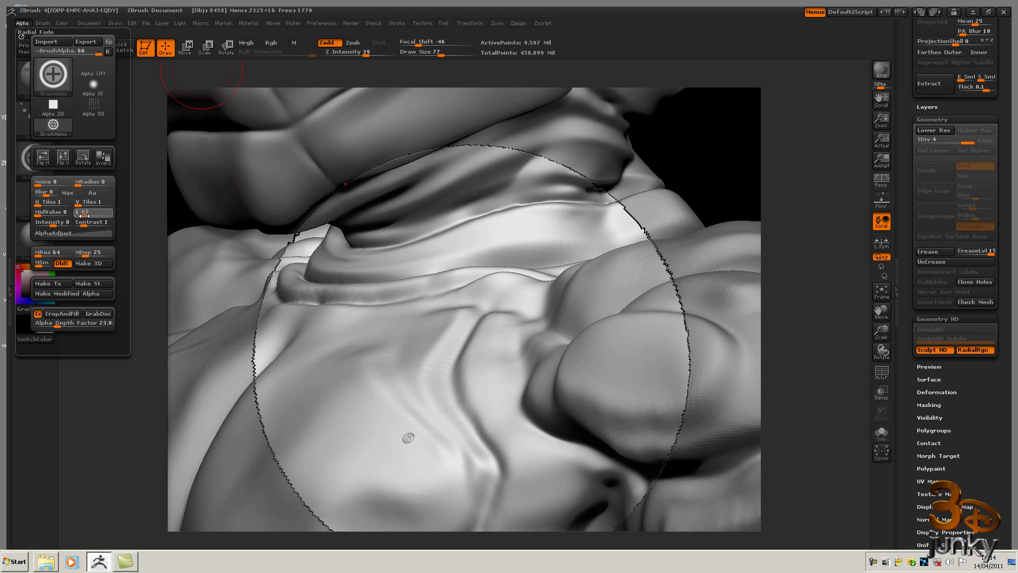
click(365, 412)
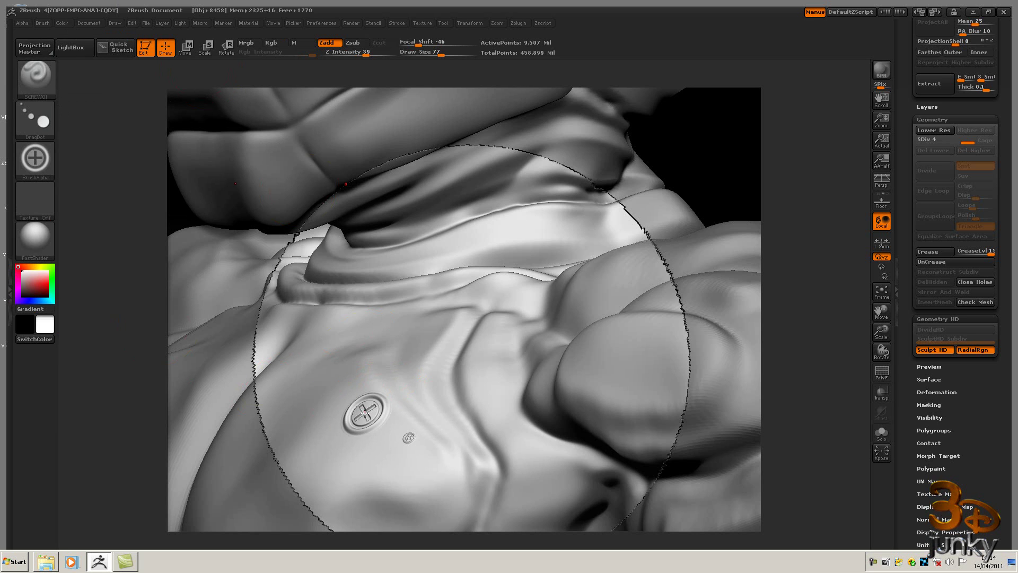
mouse_move(365, 412)
mouse_down()
mouse_move(358, 418)
mouse_move(370, 427)
mouse_up()
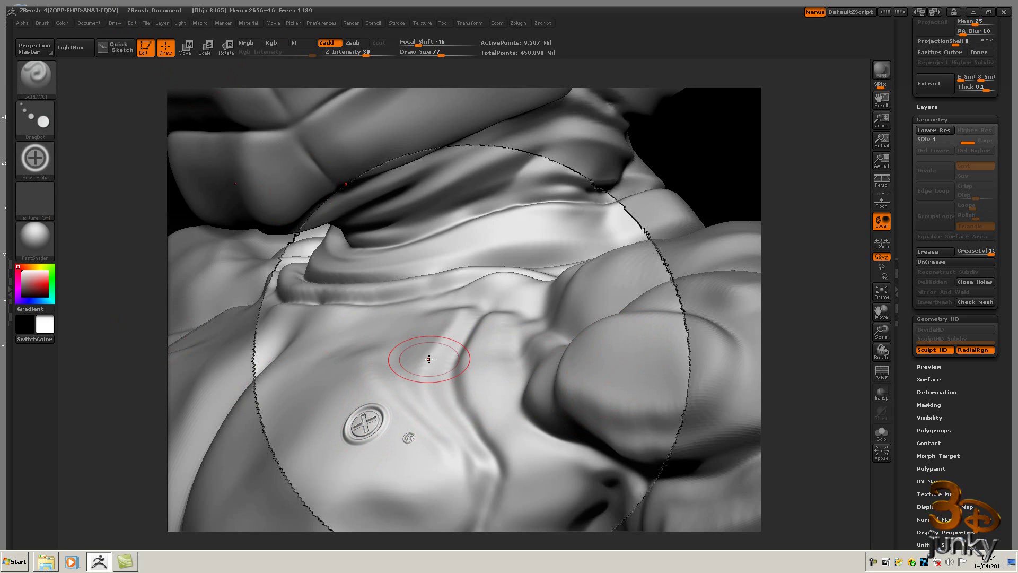
key(ctrl+d)
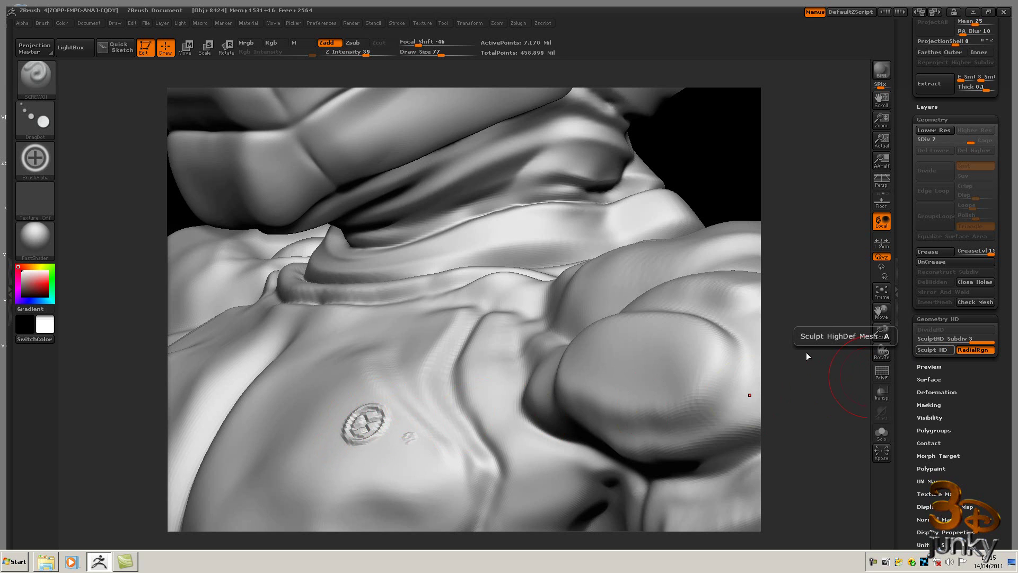
key(a)
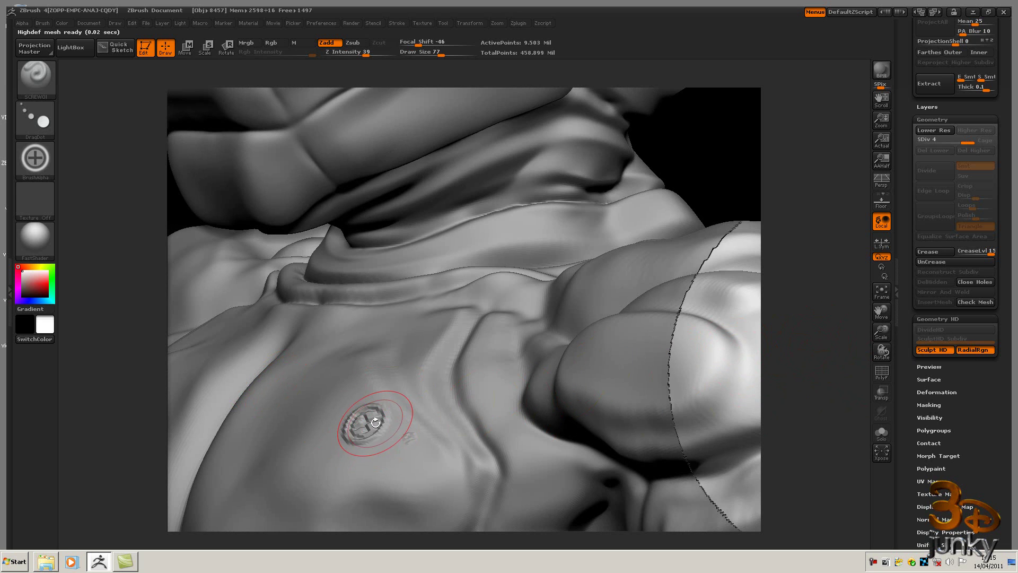
key(a)
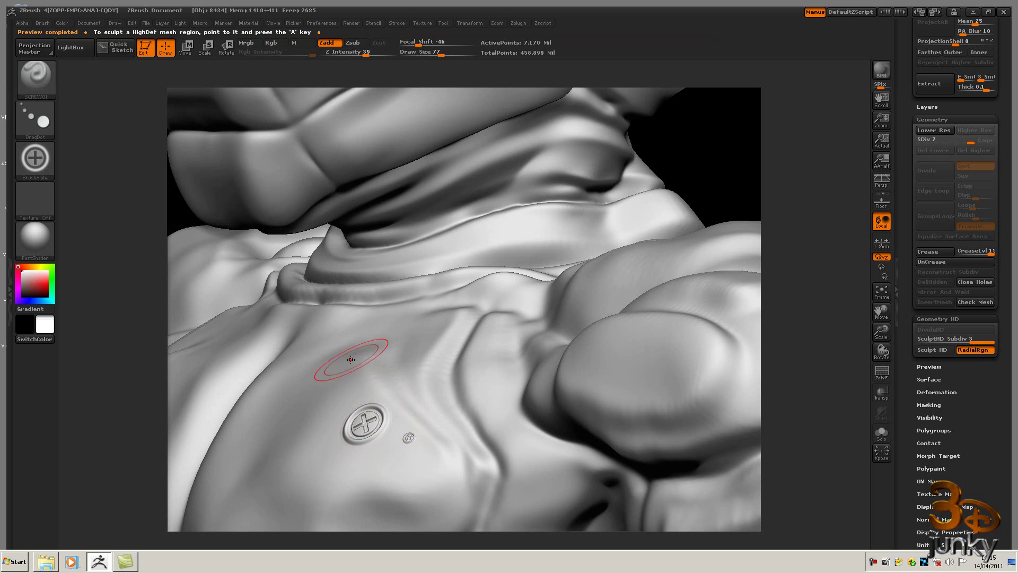
Step: Drag two more SCREW01 stamps, one left of and one below the first screw
mouse_move(352, 374)
mouse_down()
mouse_move(306, 460)
mouse_move(318, 391)
mouse_move(352, 365)
mouse_up()
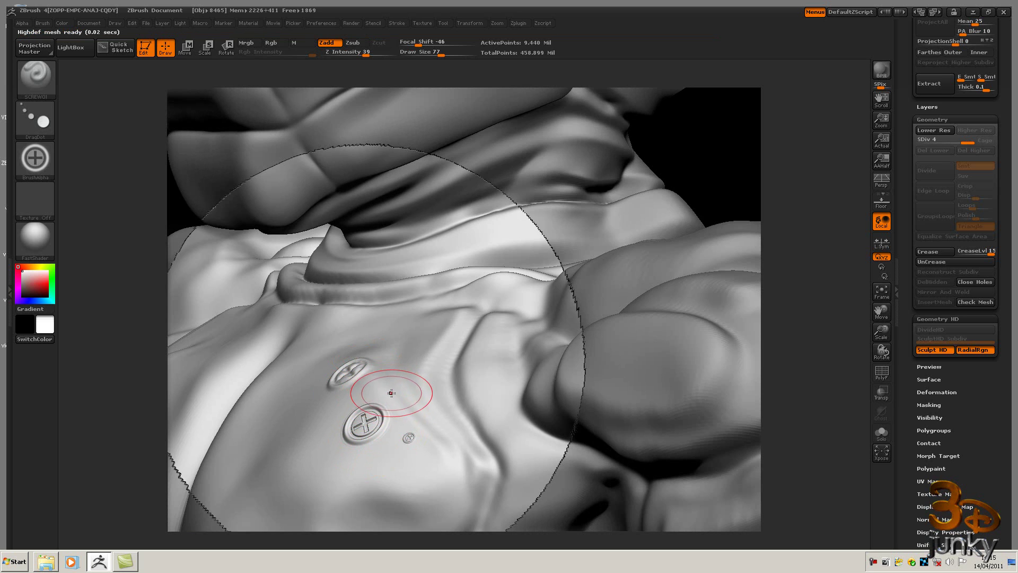
drag(307, 444, 379, 478)
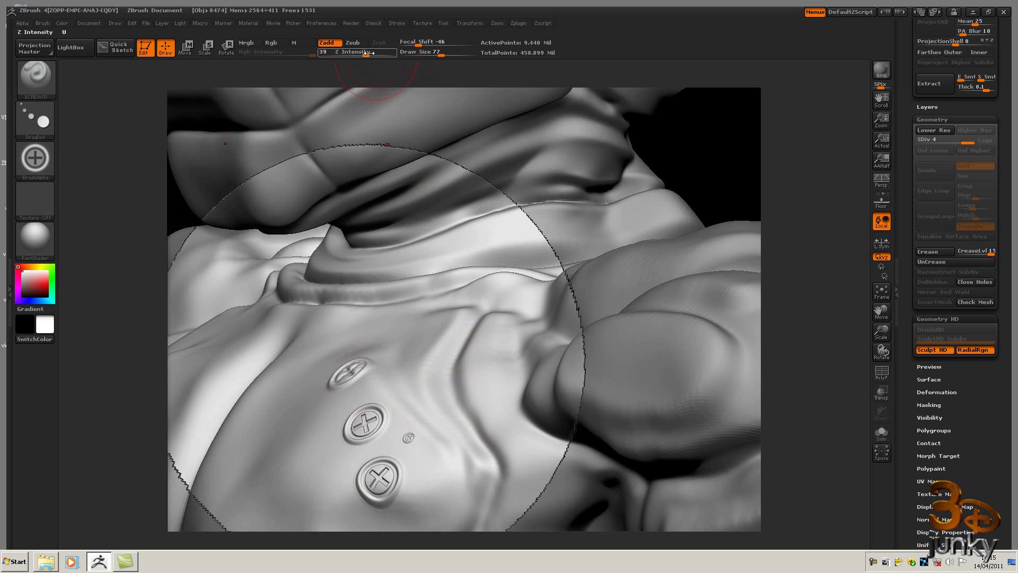
click(328, 26)
mouse_move(351, 24)
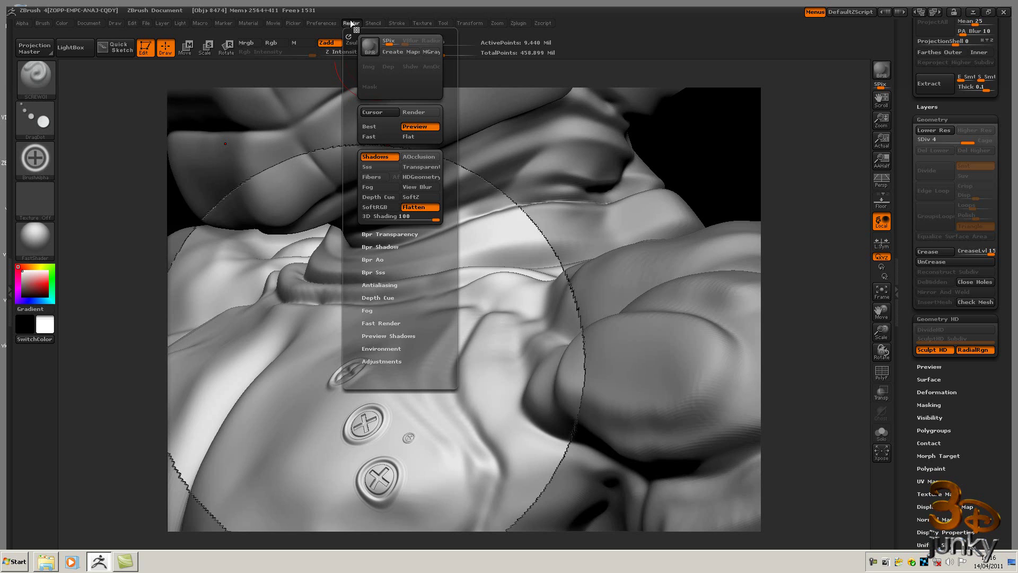
click(418, 178)
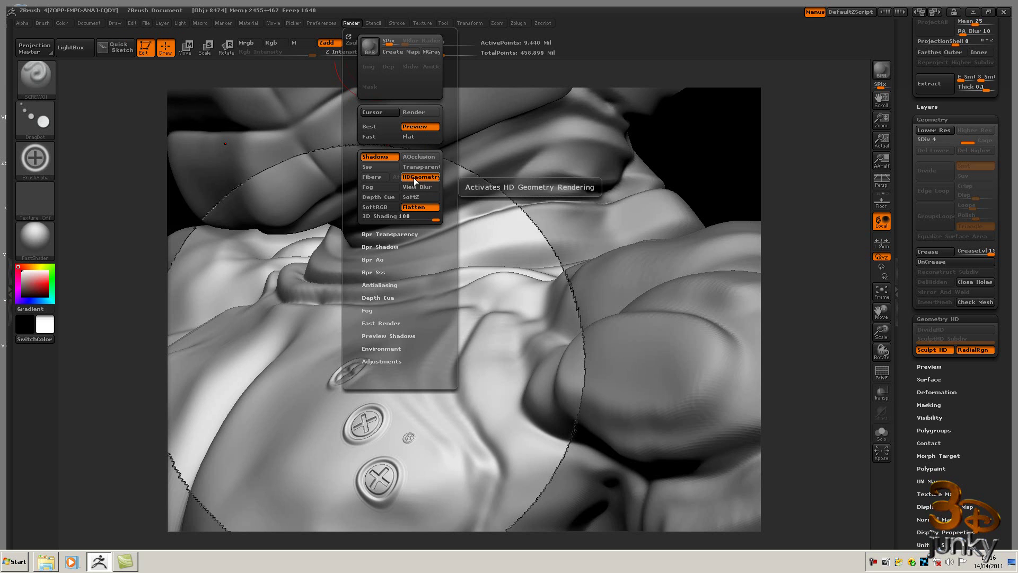
click(424, 181)
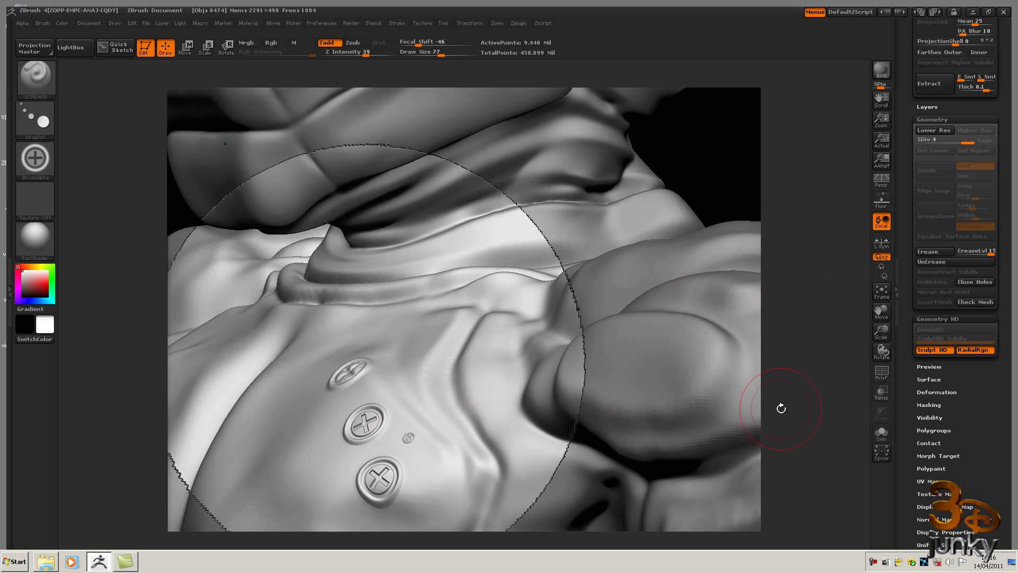
Step: Inspect the chest screws and undo the lowest one
alt+drag(821, 393, 811, 356)
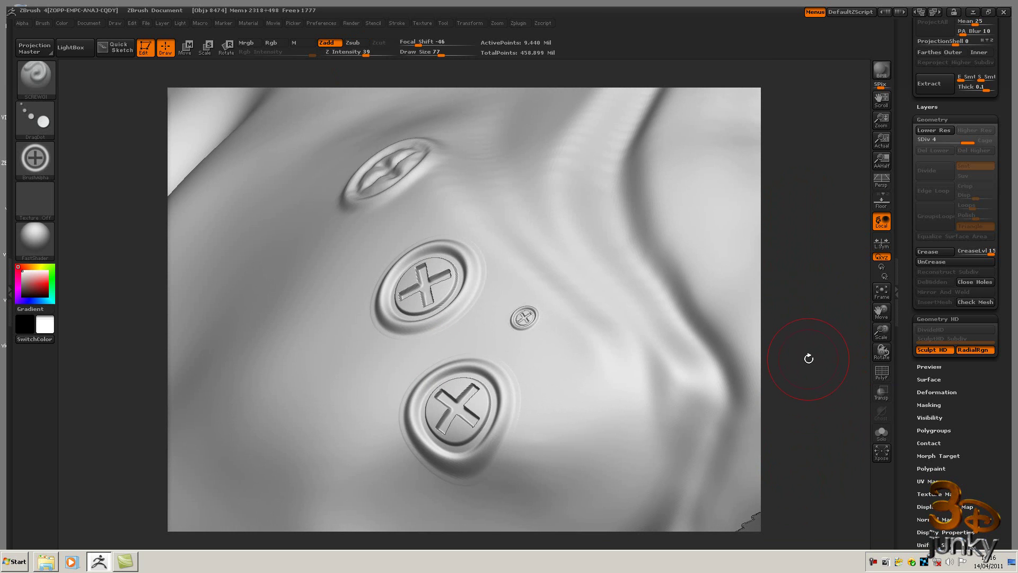
alt+drag(810, 359, 694, 452)
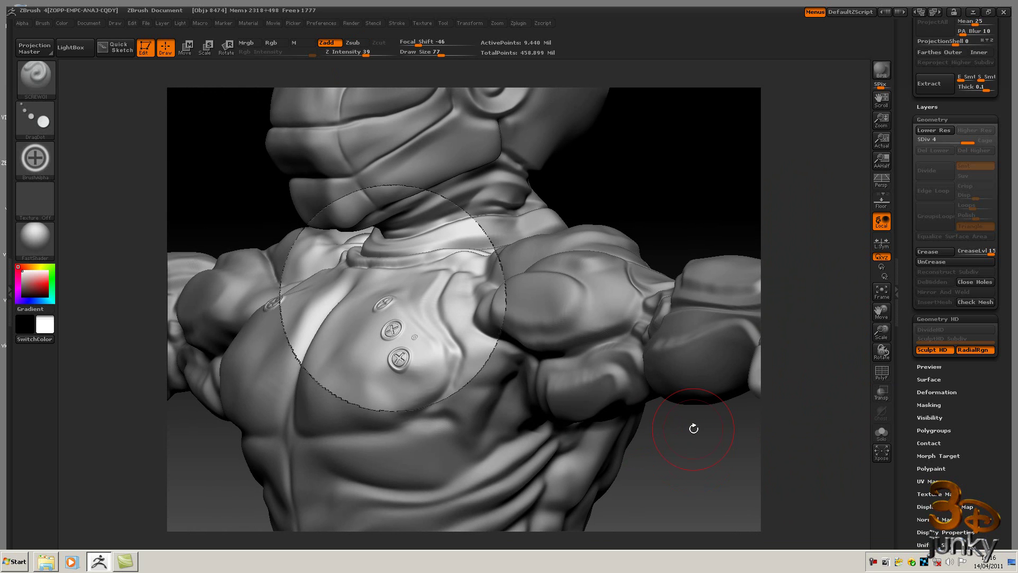
key(ctrl)
key(ctrl+z)
Step: Mask along the left screw and stamp a large screw on the right chest
mouse_move(688, 440)
mouse_down()
mouse_move(701, 450)
mouse_move(643, 445)
mouse_move(737, 490)
mouse_move(745, 483)
mouse_move(719, 445)
mouse_up()
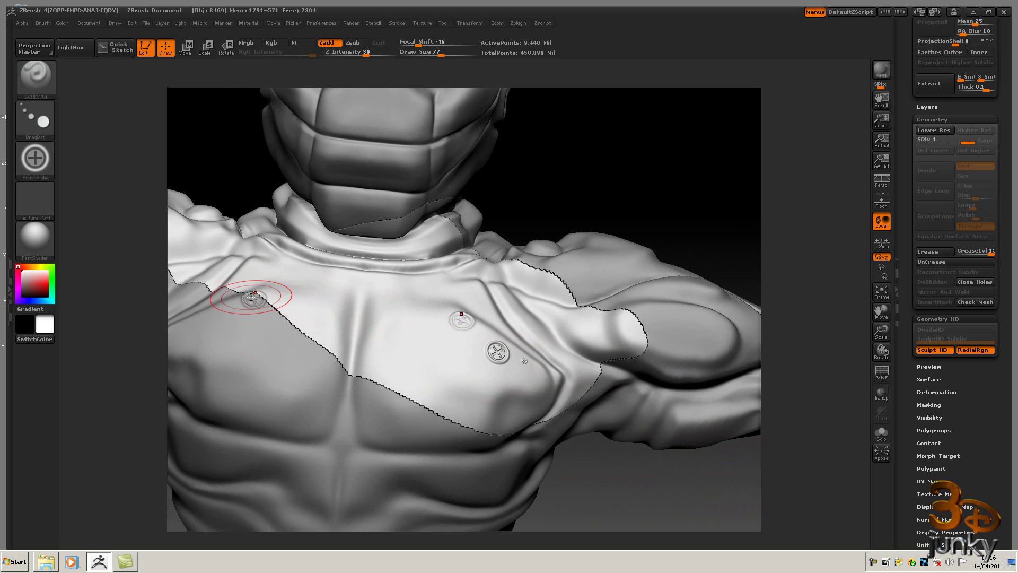
ctrl+drag(299, 327, 284, 319)
mouse_move(633, 505)
mouse_down()
mouse_move(718, 493)
mouse_move(671, 391)
mouse_up()
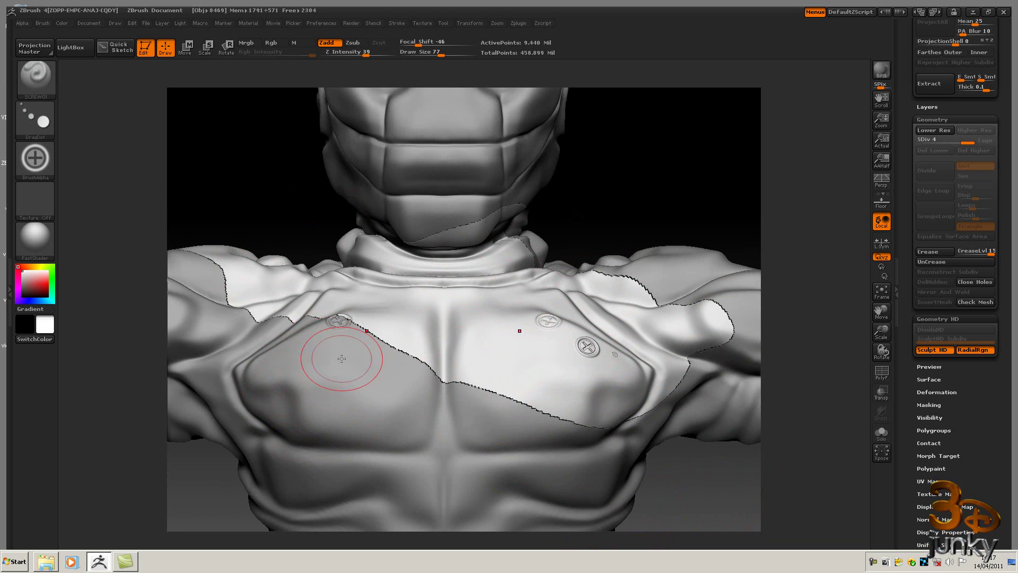
drag(537, 357, 547, 367)
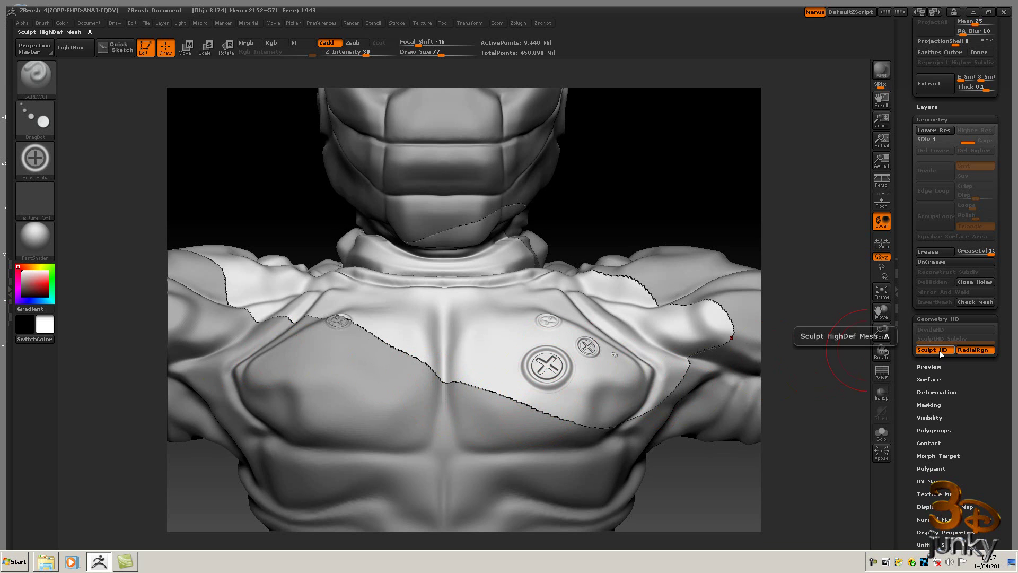
Step: Subdivide for HD sculpting, inspect the chest screws, and set Draw Size to 24
key(a)
key(a)
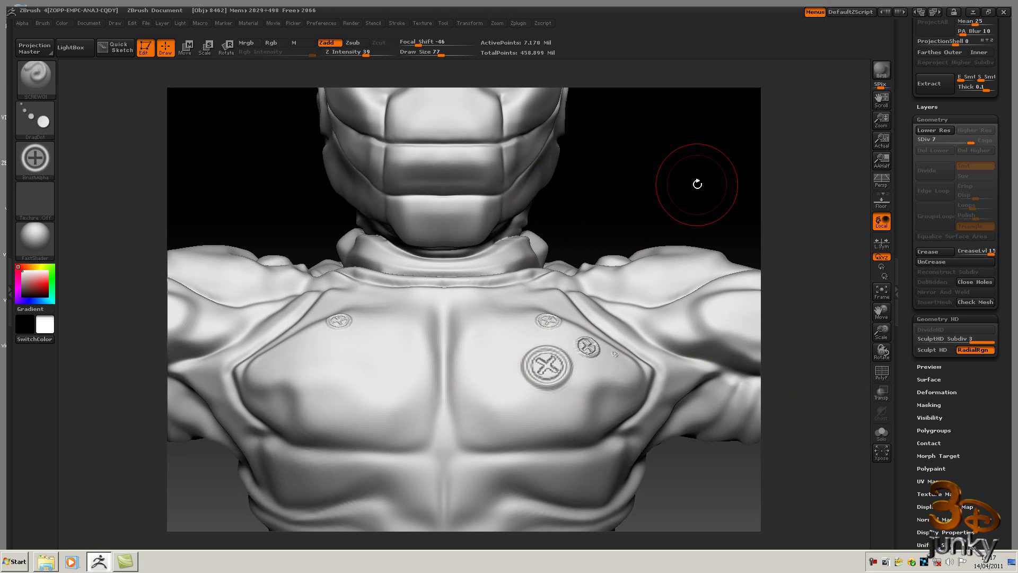
alt+drag(657, 179, 771, 157)
alt+drag(657, 117, 656, 180)
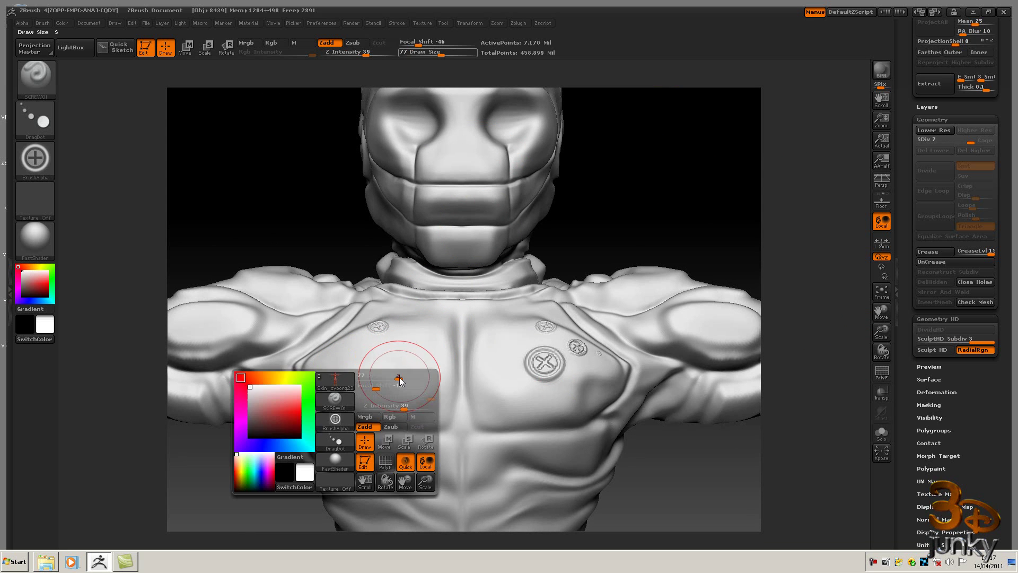
key(space)
Step: Set brush size 24, rectangle-mask an area on the left pectoral, and invert the mask
text(24)
key(Return)
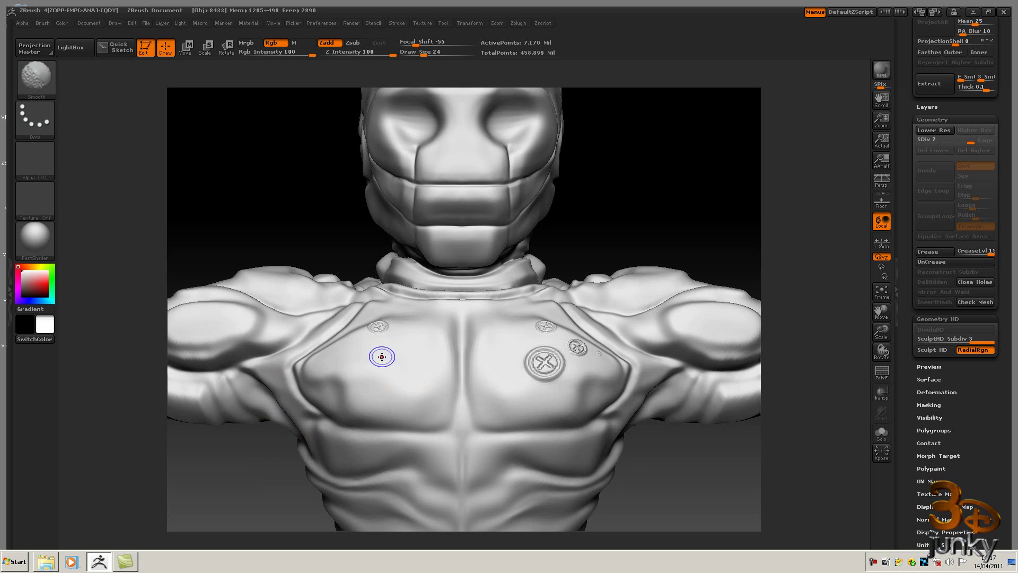
key(ctrl)
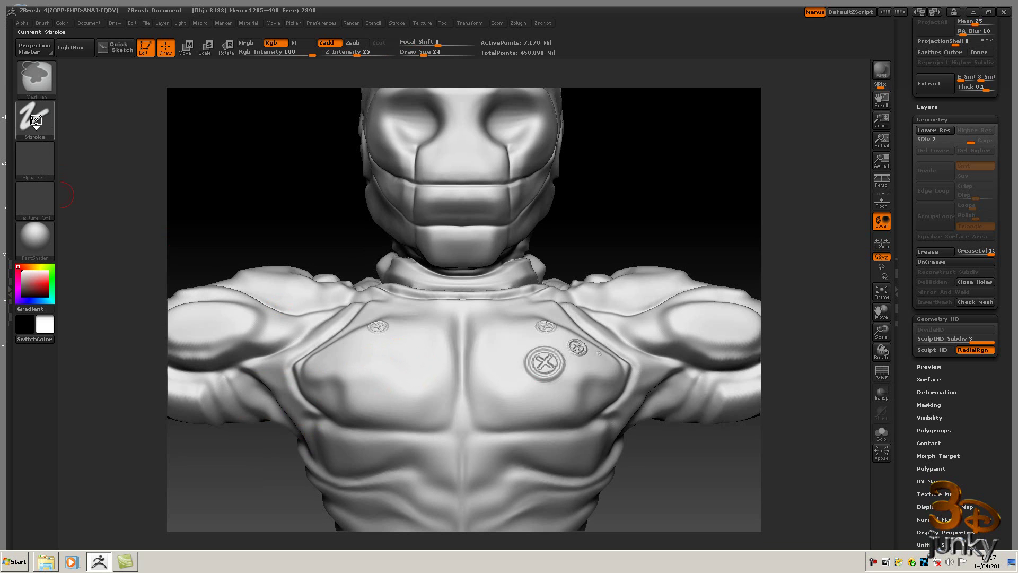
ctrl+click(35, 119)
ctrl+click(331, 130)
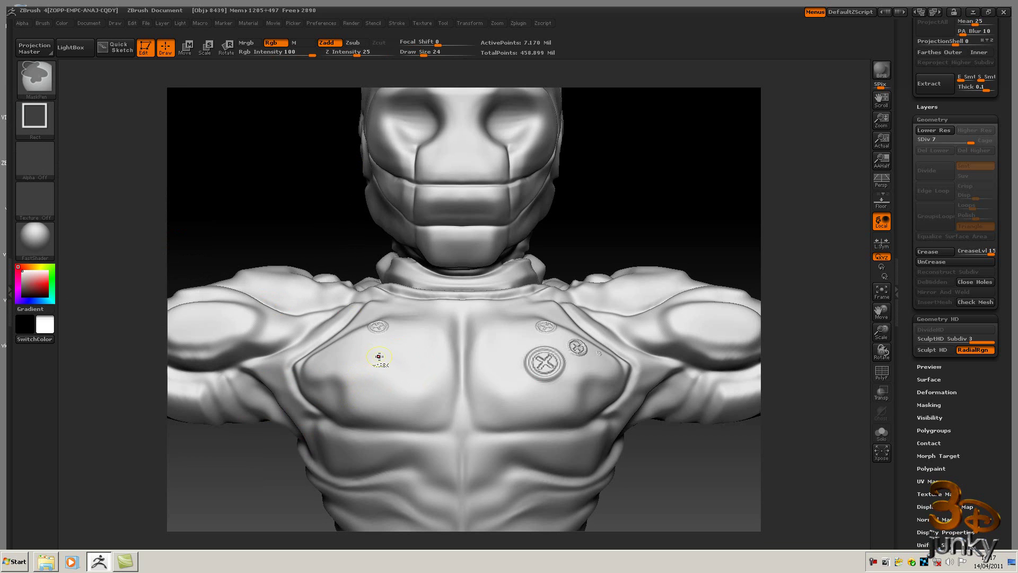
mouse_move(379, 357)
ctrl+mouse_down()
mouse_move(401, 405)
mouse_move(421, 411)
ctrl+mouse_up()
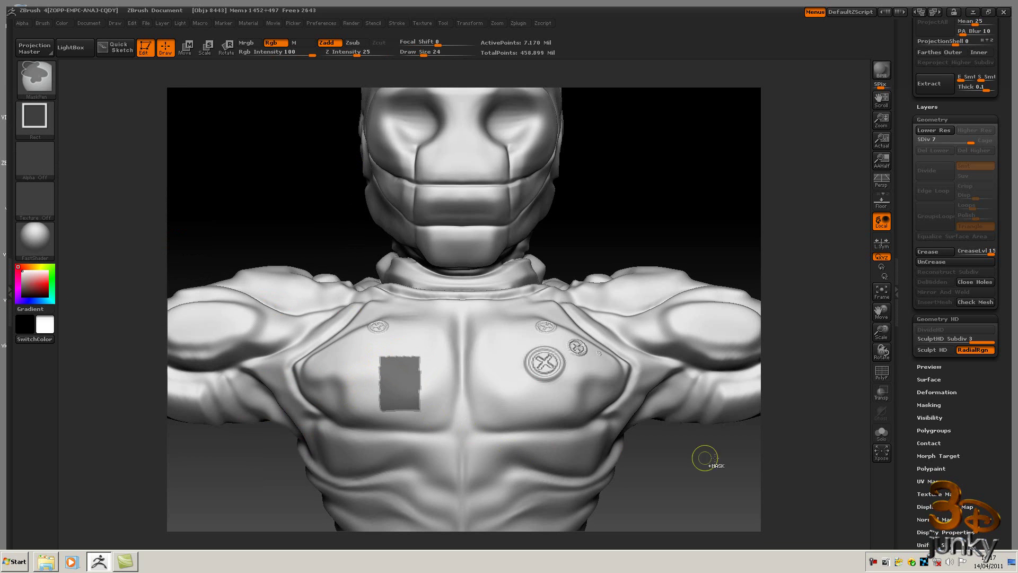
key(ctrl)
ctrl+click(716, 480)
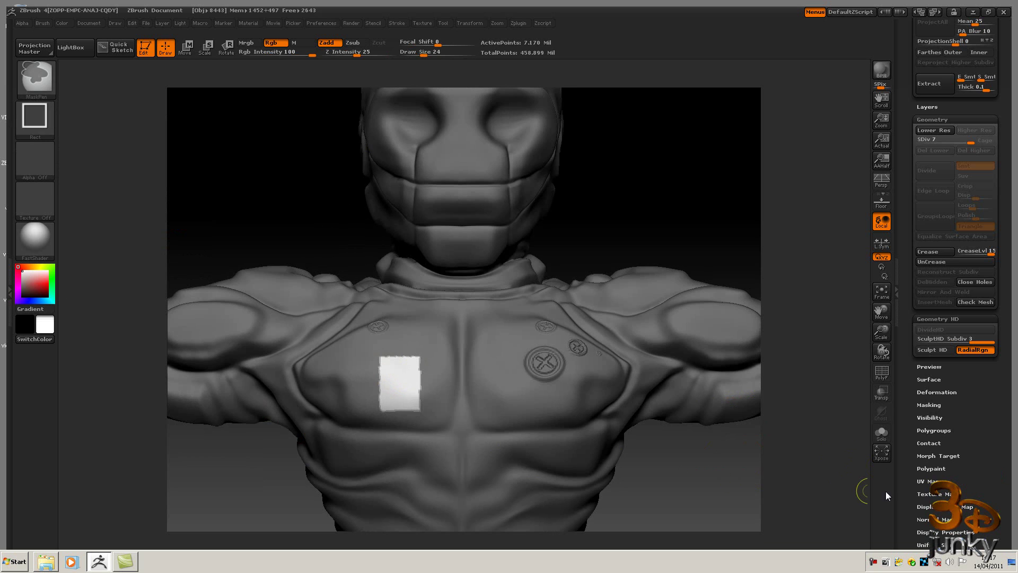
Step: Inflate the unmasked rectangle into a raised panel, clear the mask and smooth its right edge
drag(1011, 483, 1005, 411)
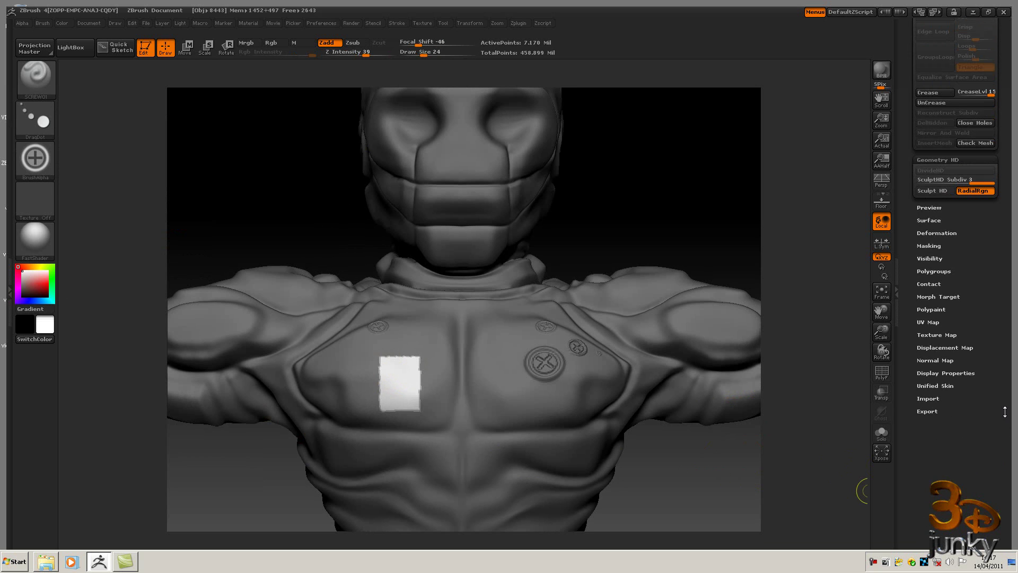
click(936, 232)
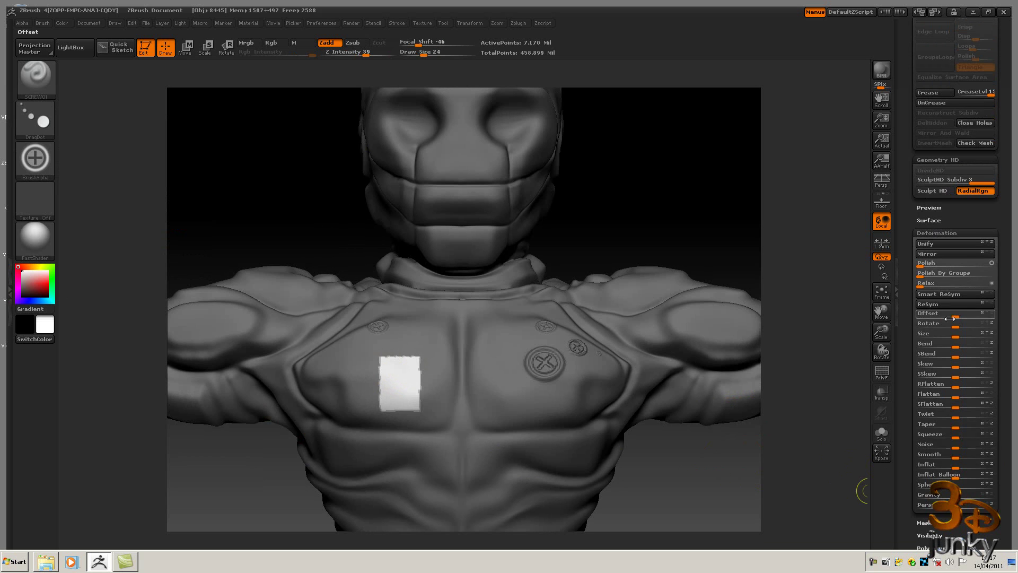
click(940, 463)
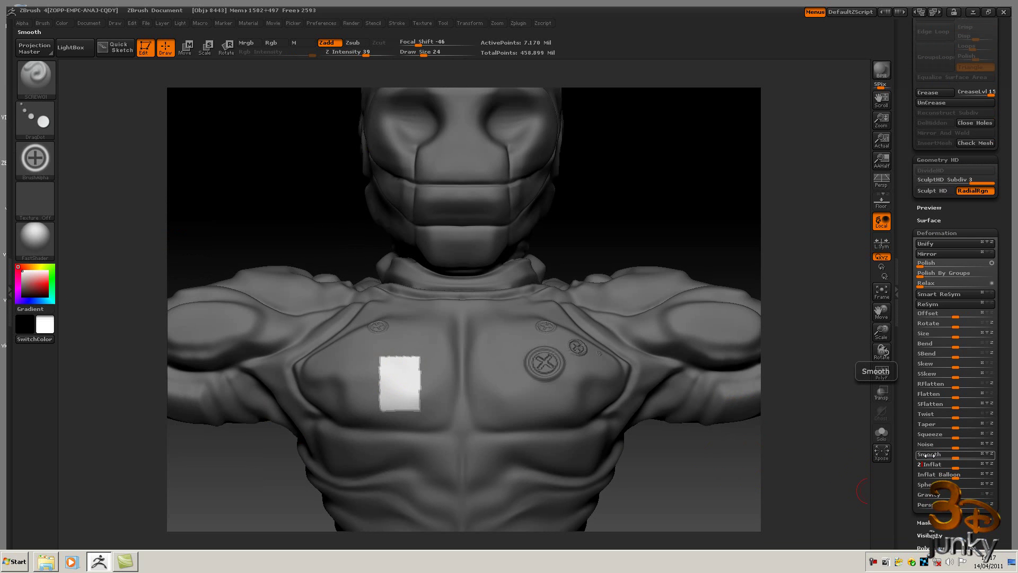
ctrl+drag(603, 233, 657, 243)
mouse_move(425, 400)
shift+mouse_down()
mouse_move(425, 409)
mouse_move(439, 350)
mouse_move(422, 409)
mouse_move(403, 411)
mouse_move(429, 406)
mouse_move(427, 371)
shift+mouse_up()
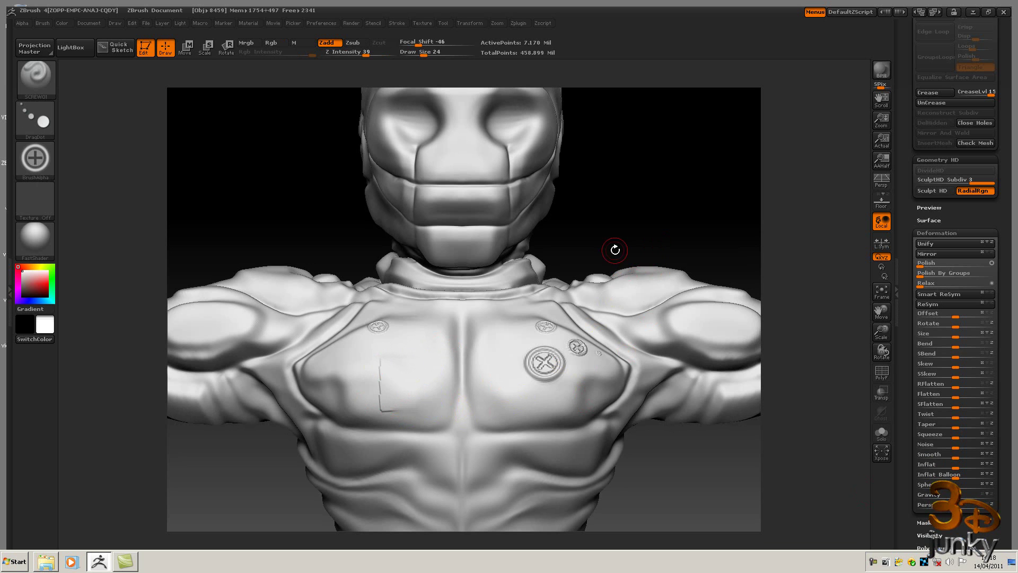
mouse_move(643, 204)
mouse_down()
mouse_move(617, 205)
mouse_move(663, 212)
mouse_move(626, 208)
mouse_up()
Step: Switch to the Standard brush with Alpha 08
mouse_move(34, 154)
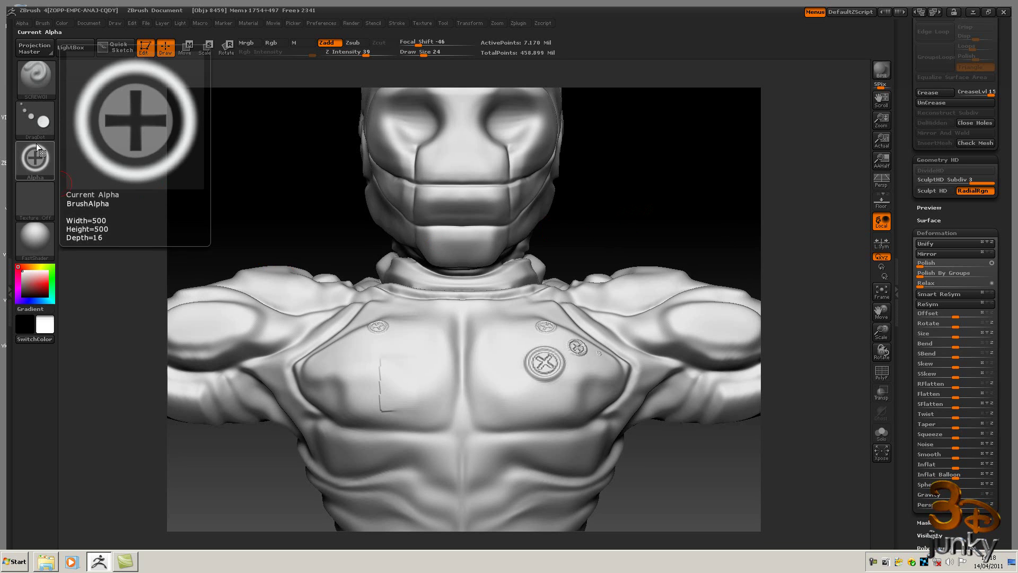
click(37, 84)
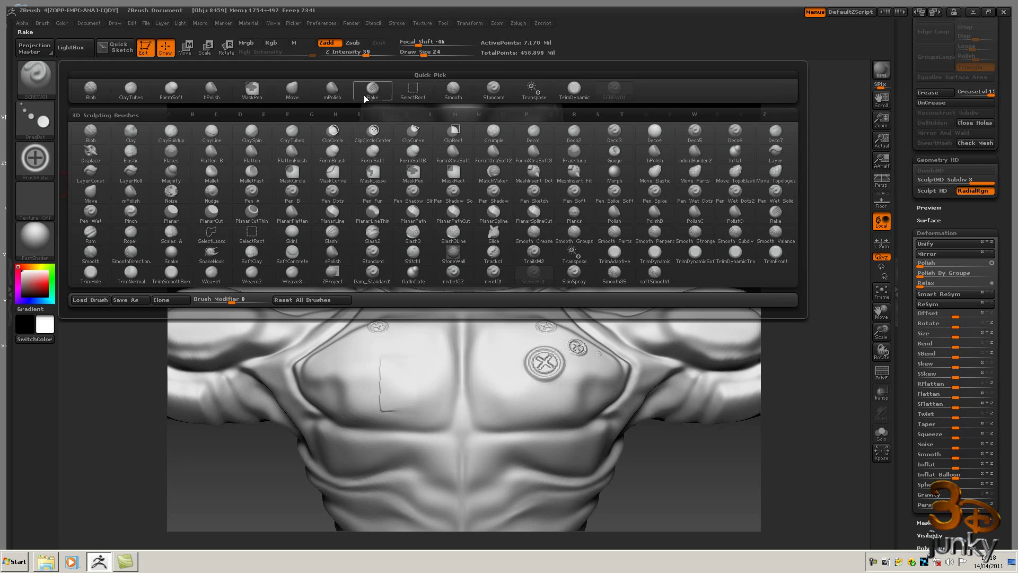
click(493, 89)
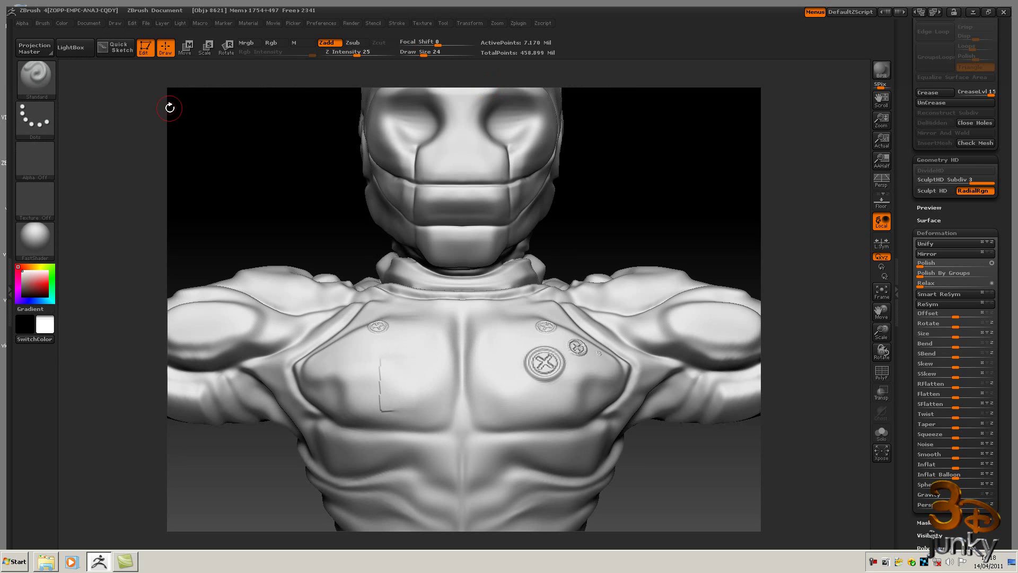
click(46, 166)
click(46, 166)
click(32, 163)
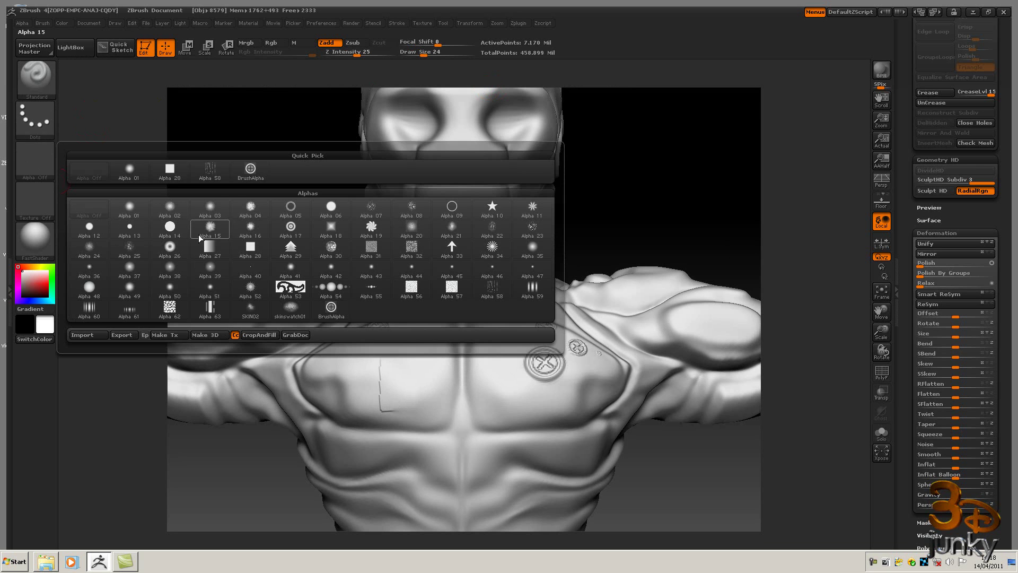
mouse_move(374, 210)
mouse_move(413, 210)
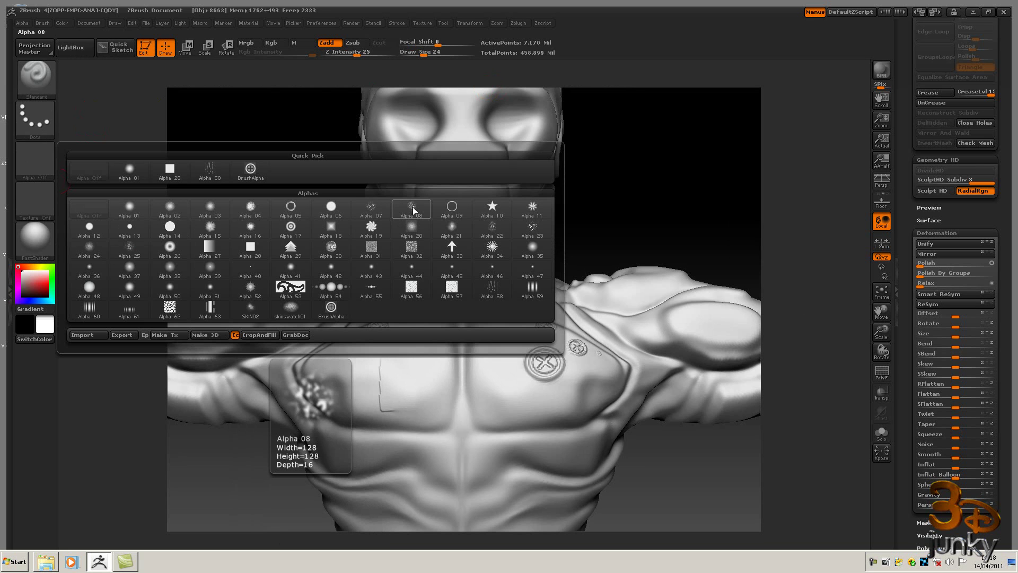
click(412, 208)
Step: With DragRect stroke at Z intensity 12, stamp texture on the left pectoral and near the sternum
click(34, 125)
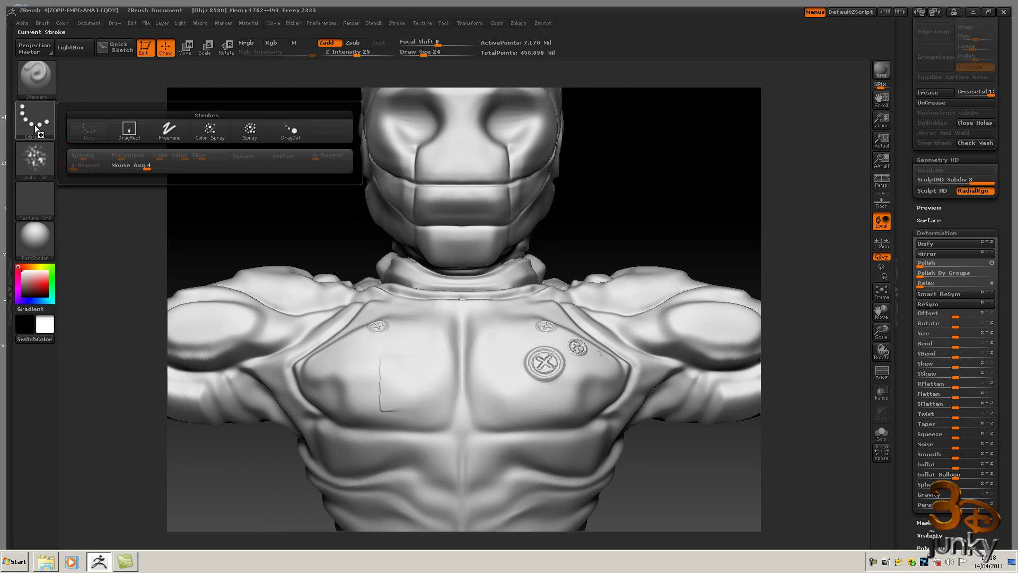
click(131, 134)
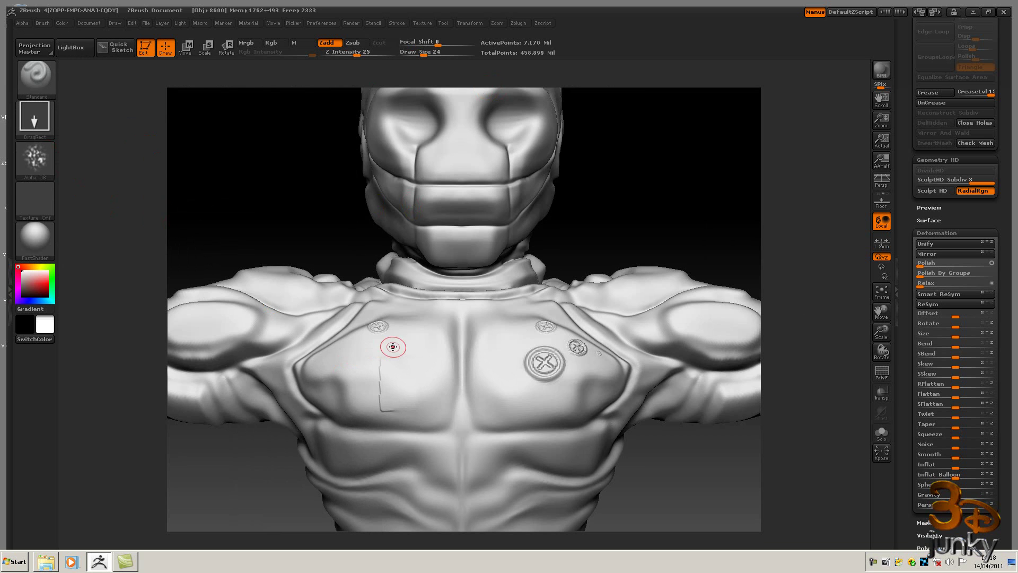
drag(357, 53, 346, 53)
drag(438, 398, 460, 419)
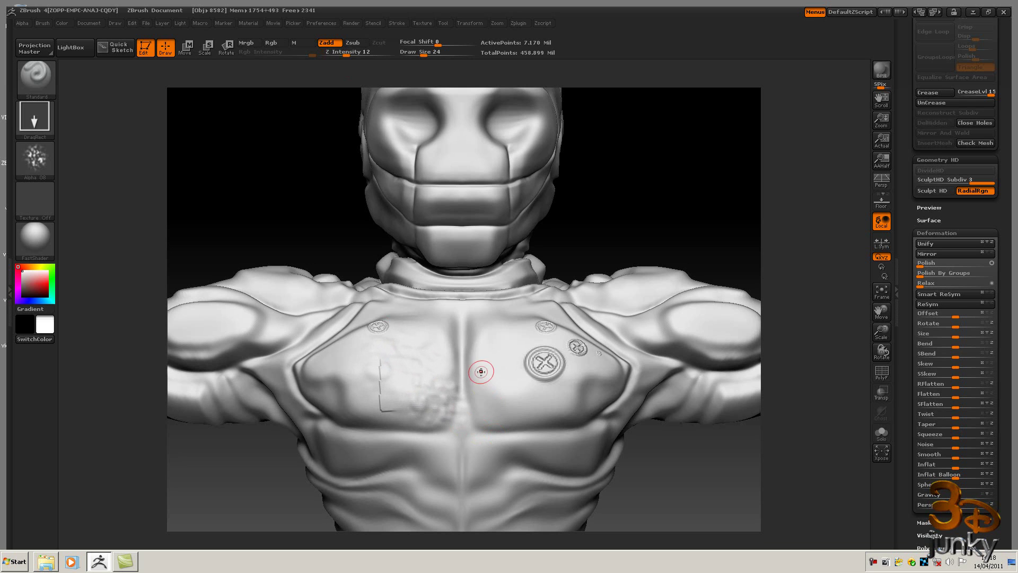
drag(480, 371, 496, 389)
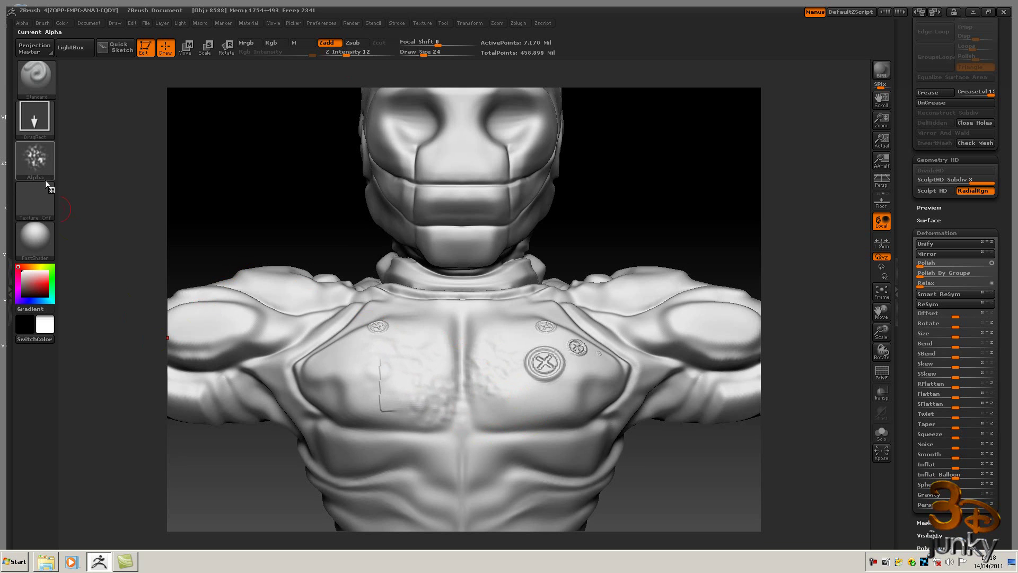
Step: Launch Photoshop CS3 and create a blank 500 × 500 pixel document, Untitled-1
click(16, 563)
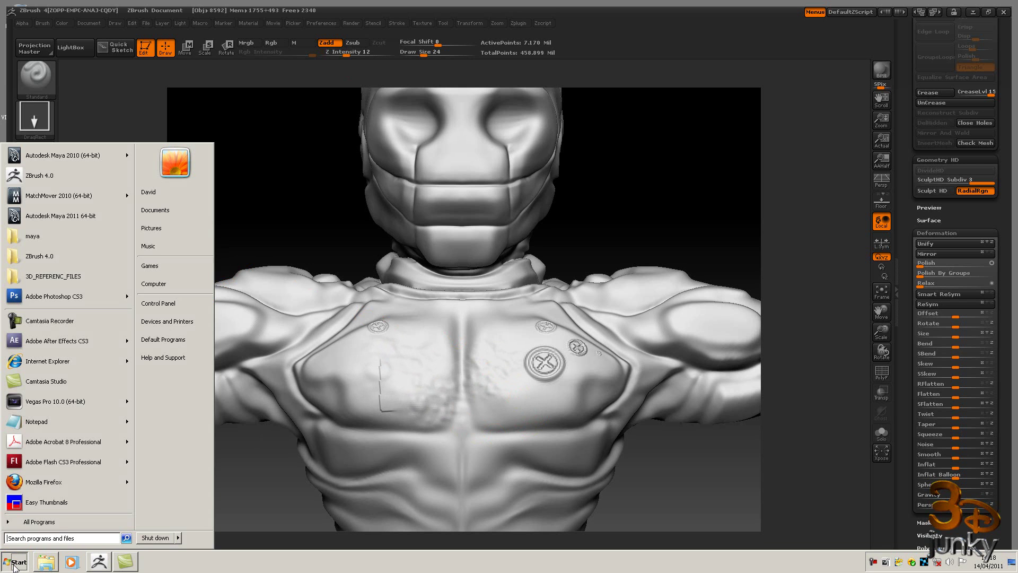
click(74, 298)
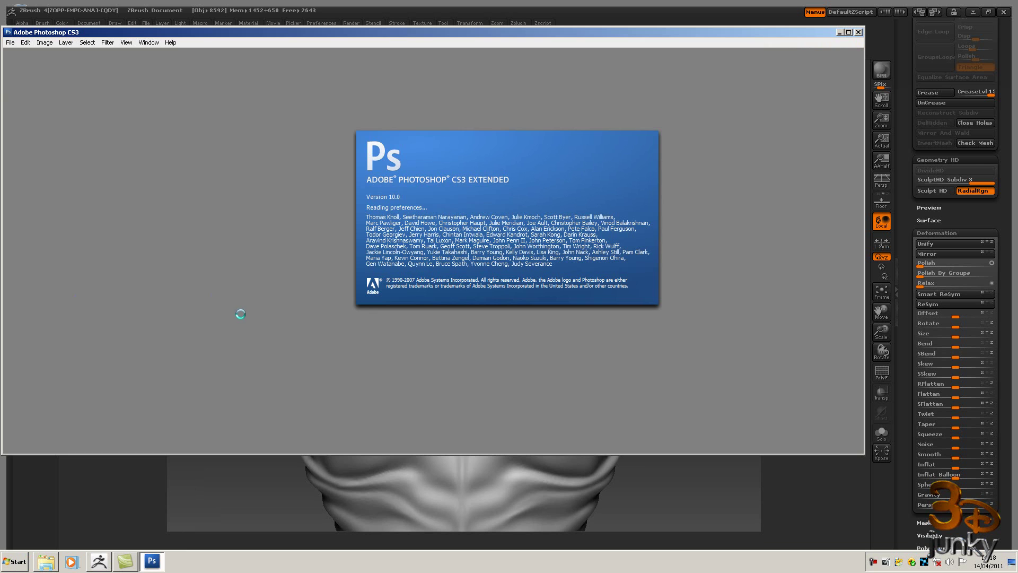
click(10, 42)
click(21, 64)
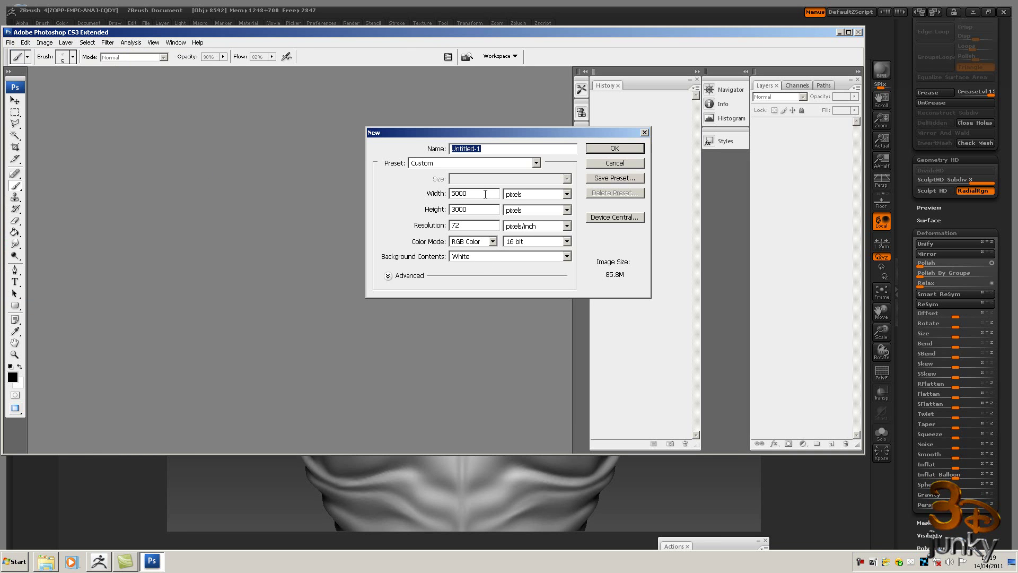
drag(480, 195, 451, 195)
text(50)
click(615, 149)
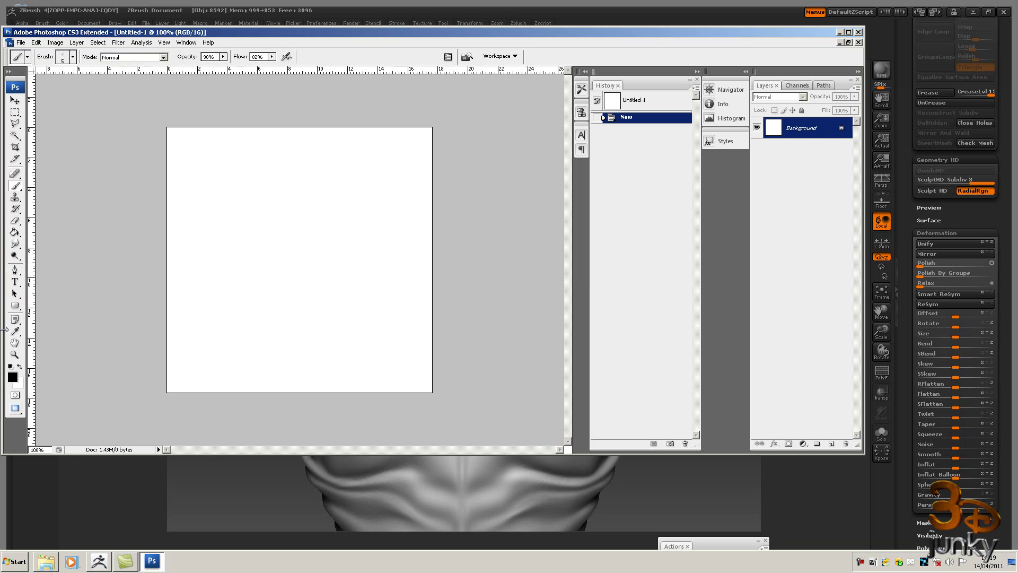
click(14, 233)
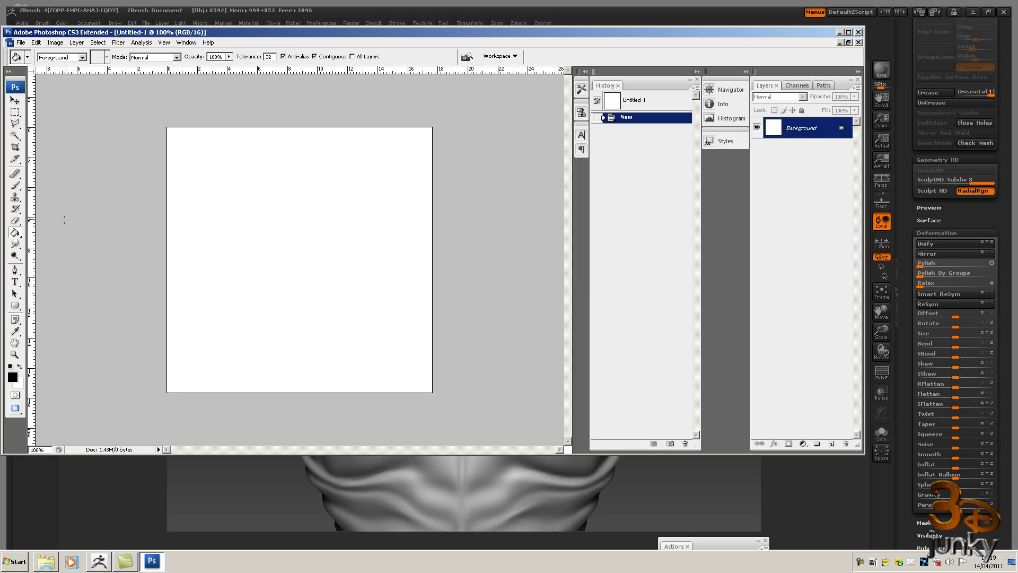
Step: Paint a loose scribble of thin grey crossing strokes around the canvas centre
click(15, 185)
drag(259, 211, 225, 262)
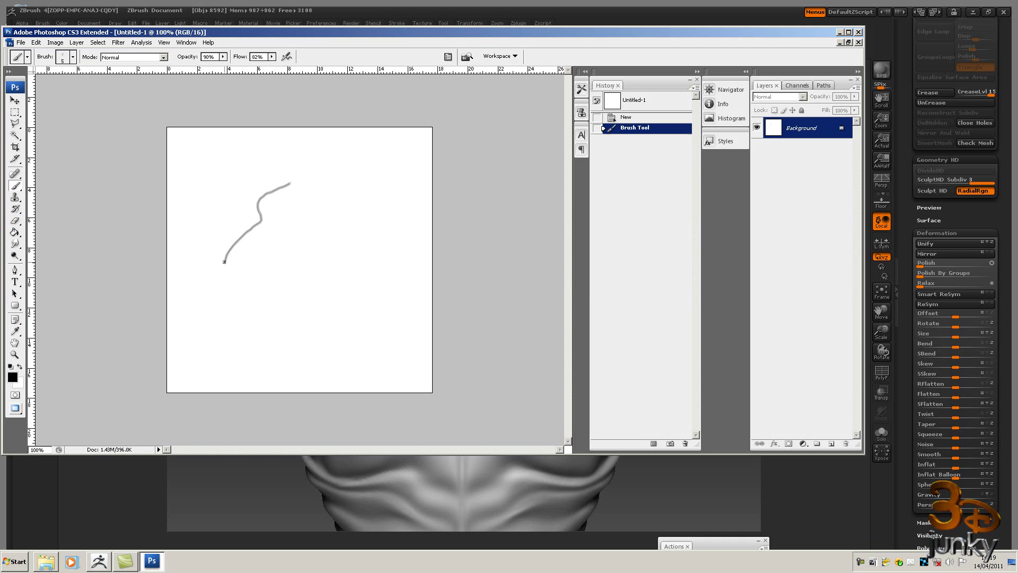
mouse_move(227, 216)
mouse_down()
mouse_move(293, 255)
mouse_move(332, 227)
mouse_move(270, 287)
mouse_move(246, 295)
mouse_up()
mouse_move(255, 256)
mouse_down()
mouse_move(376, 228)
mouse_move(377, 201)
mouse_up()
mouse_move(303, 194)
mouse_down()
mouse_move(313, 291)
mouse_move(248, 329)
mouse_up()
mouse_move(236, 295)
mouse_down()
mouse_move(292, 281)
mouse_move(336, 233)
mouse_up()
mouse_move(304, 193)
mouse_down()
mouse_move(280, 269)
mouse_move(258, 293)
mouse_up()
drag(248, 259, 375, 260)
mouse_move(289, 179)
mouse_down()
mouse_move(275, 241)
mouse_move(215, 289)
mouse_up()
mouse_move(228, 231)
mouse_down()
mouse_move(342, 242)
mouse_move(374, 209)
mouse_up()
drag(333, 162, 281, 268)
mouse_move(202, 239)
mouse_down()
mouse_move(313, 240)
mouse_move(337, 227)
mouse_up()
drag(308, 189, 293, 329)
mouse_move(269, 296)
mouse_down()
mouse_move(352, 299)
mouse_move(374, 255)
mouse_up()
mouse_move(325, 211)
mouse_down()
mouse_move(272, 293)
mouse_move(233, 295)
mouse_up()
Step: Raise brush flow to 100% and paint a couple of stronger strokes
click(224, 57)
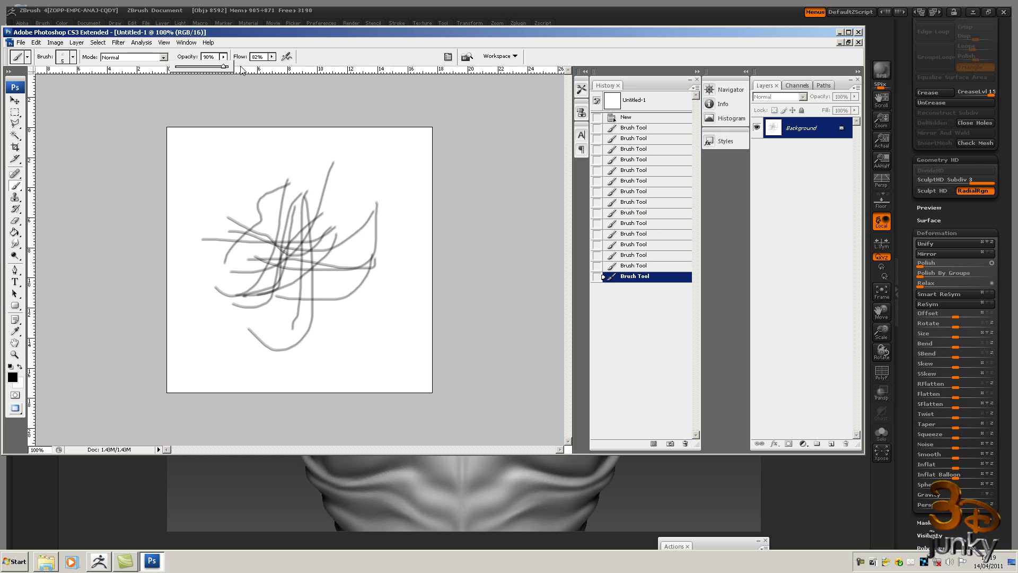
click(272, 58)
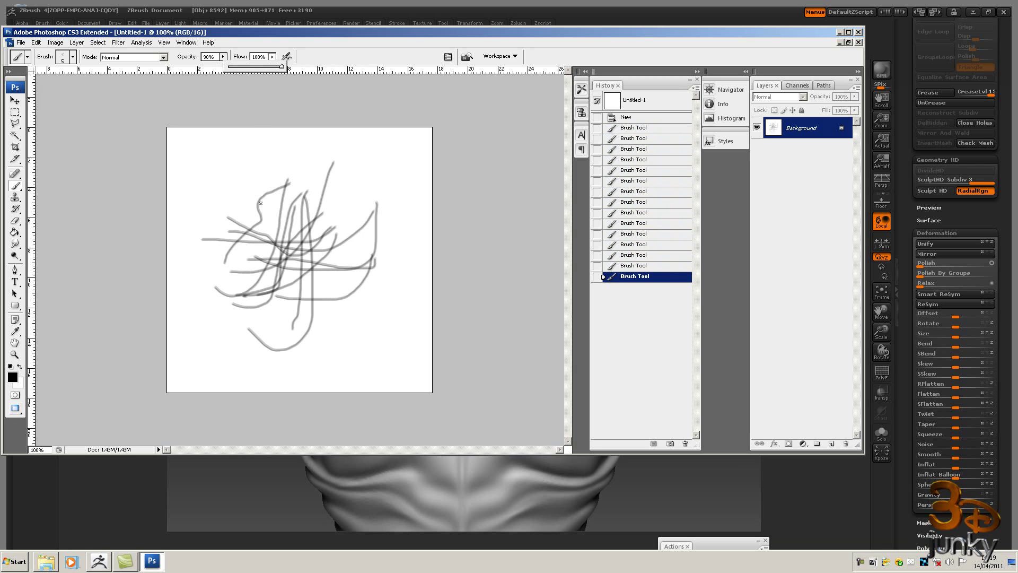
mouse_move(259, 198)
mouse_down()
mouse_move(300, 267)
mouse_move(262, 297)
mouse_up()
mouse_move(283, 233)
mouse_down()
mouse_move(277, 290)
mouse_move(286, 249)
mouse_move(304, 261)
mouse_move(283, 267)
mouse_move(320, 247)
mouse_move(291, 276)
mouse_move(274, 276)
mouse_move(304, 275)
mouse_move(305, 239)
mouse_move(281, 230)
mouse_move(257, 234)
mouse_move(249, 265)
mouse_up()
Step: Paint a dense dark mass in the centre with a large textured brush
key(period)
drag(249, 244, 271, 308)
mouse_move(266, 297)
mouse_down()
mouse_move(290, 303)
mouse_move(350, 276)
mouse_up()
mouse_move(344, 276)
mouse_down()
mouse_move(343, 237)
mouse_move(275, 182)
mouse_up()
mouse_move(297, 183)
mouse_down()
mouse_move(239, 206)
mouse_move(244, 265)
mouse_move(287, 244)
mouse_move(325, 253)
mouse_move(276, 266)
mouse_move(307, 223)
mouse_up()
Step: Invert the image to white on black via Image > Adjustments > Invert
click(77, 43)
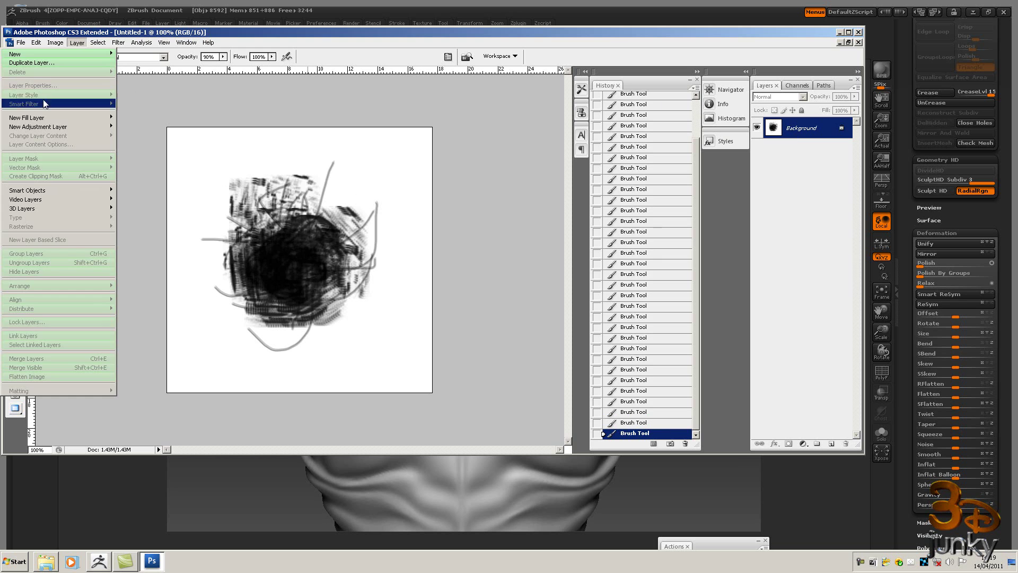
mouse_move(57, 46)
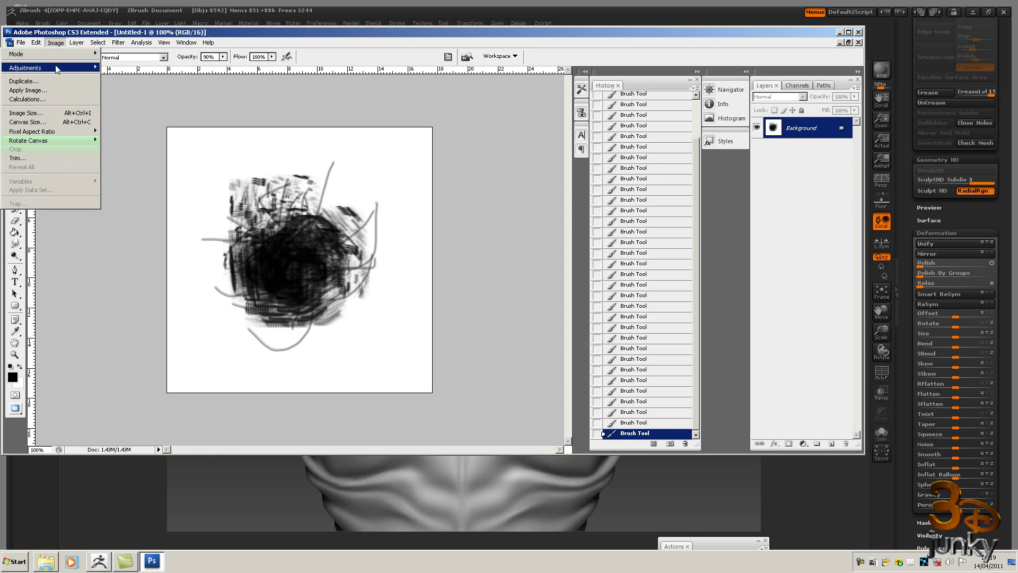
mouse_move(55, 69)
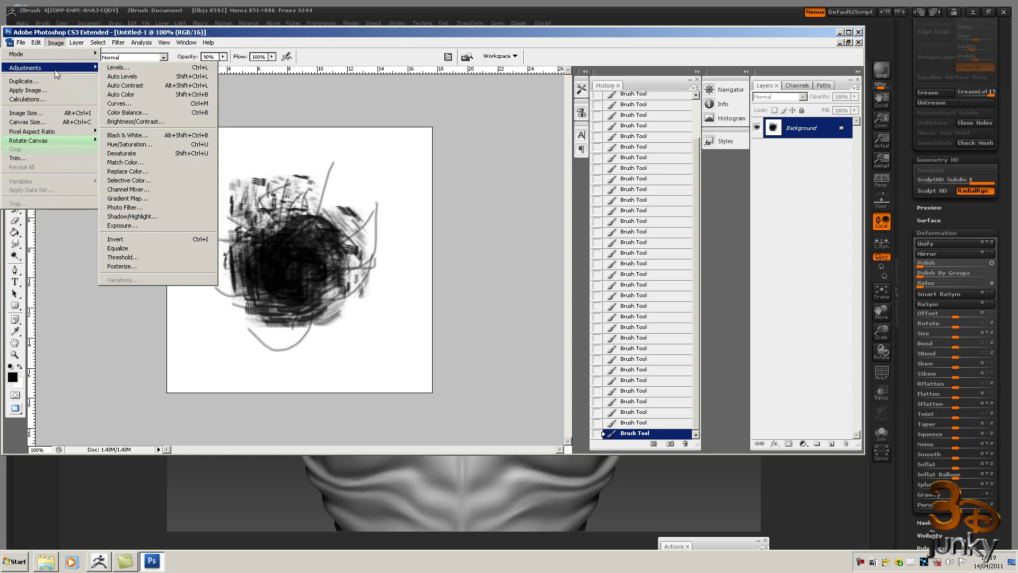
click(139, 242)
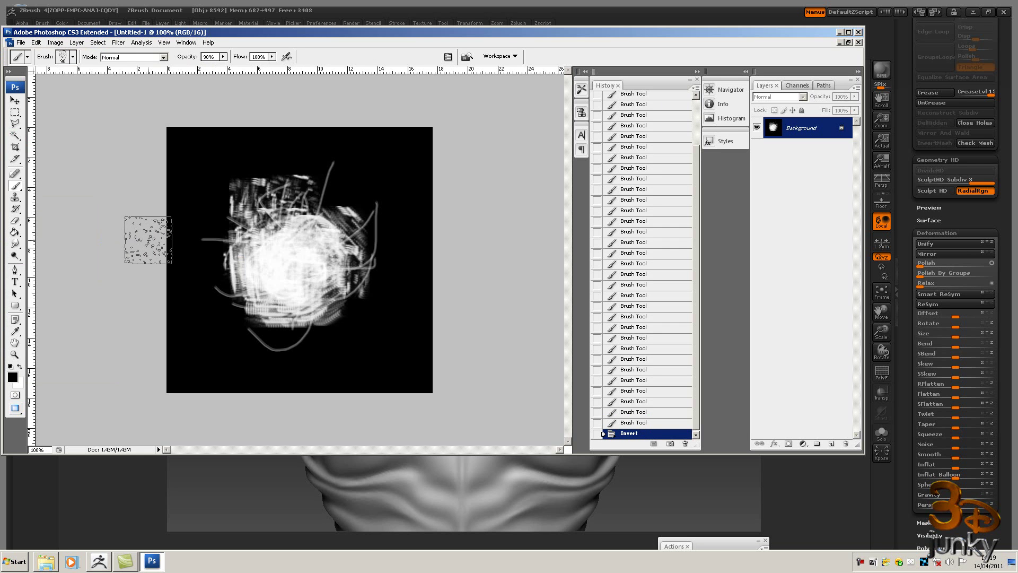
Step: Save the image to the Desktop as patch.psd
click(21, 43)
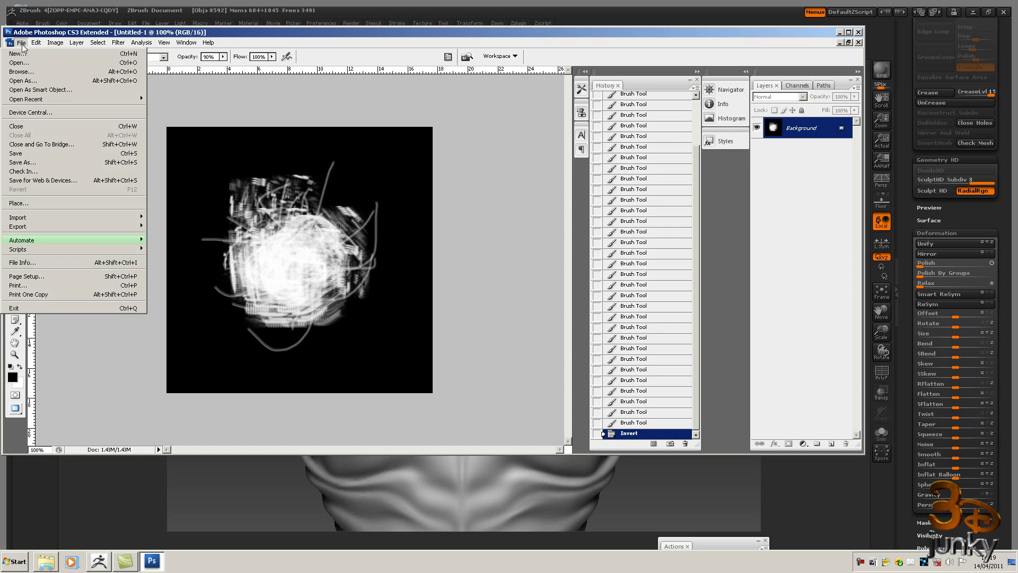
click(26, 153)
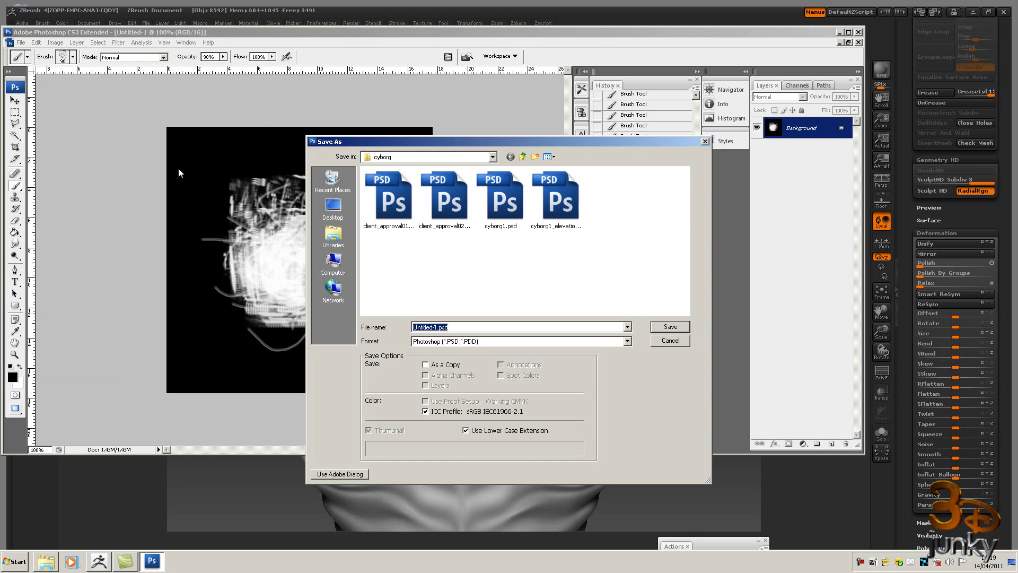
click(344, 215)
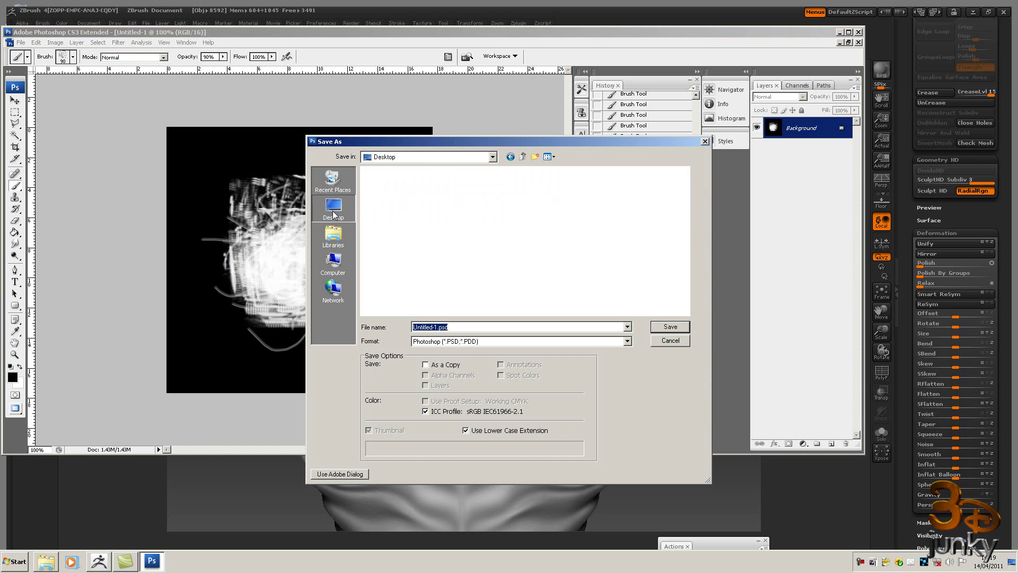
click(438, 327)
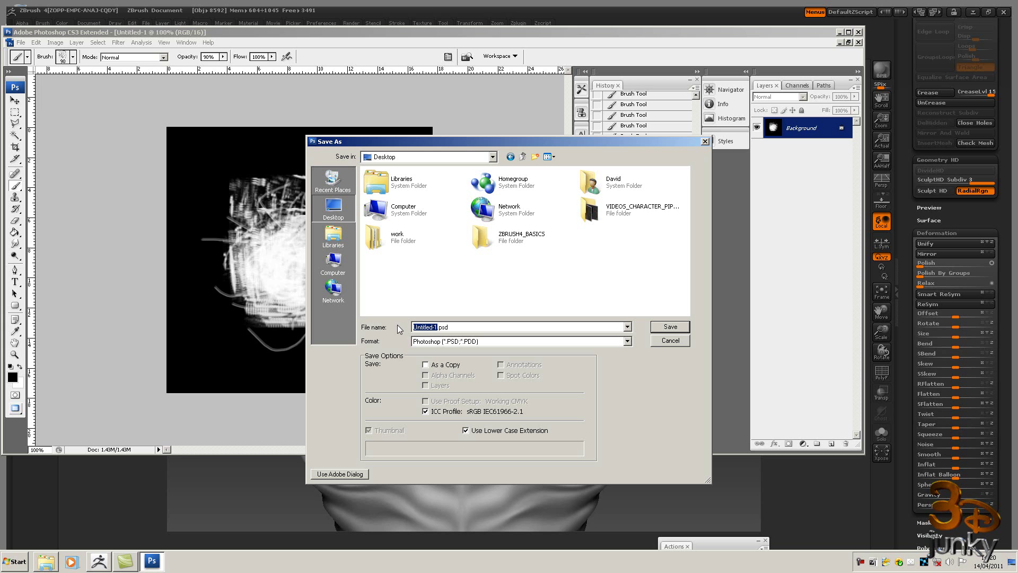
text(patch)
click(670, 327)
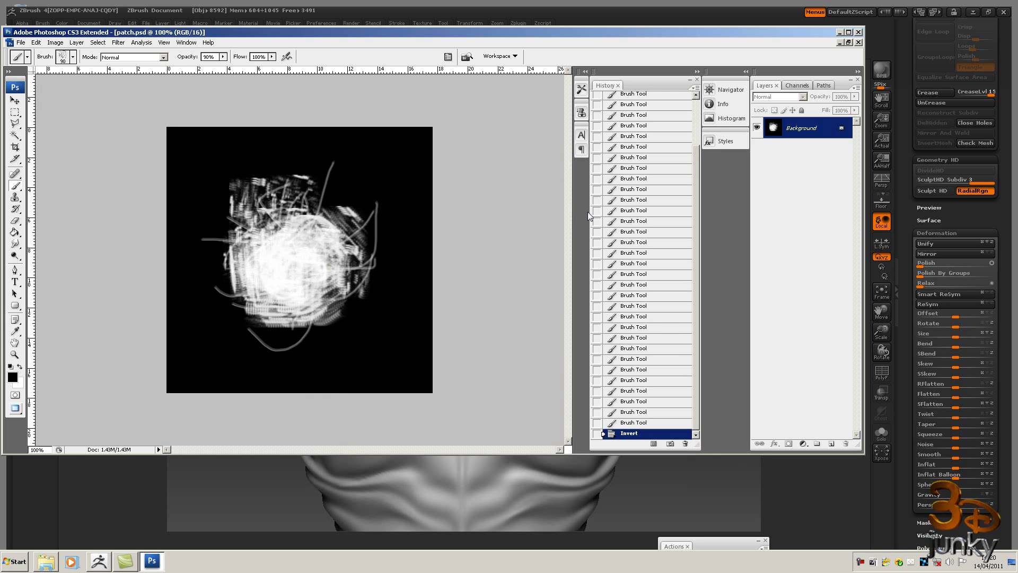
Step: Back in ZBrush, import patch.psd from the Desktop as the current alpha
click(859, 32)
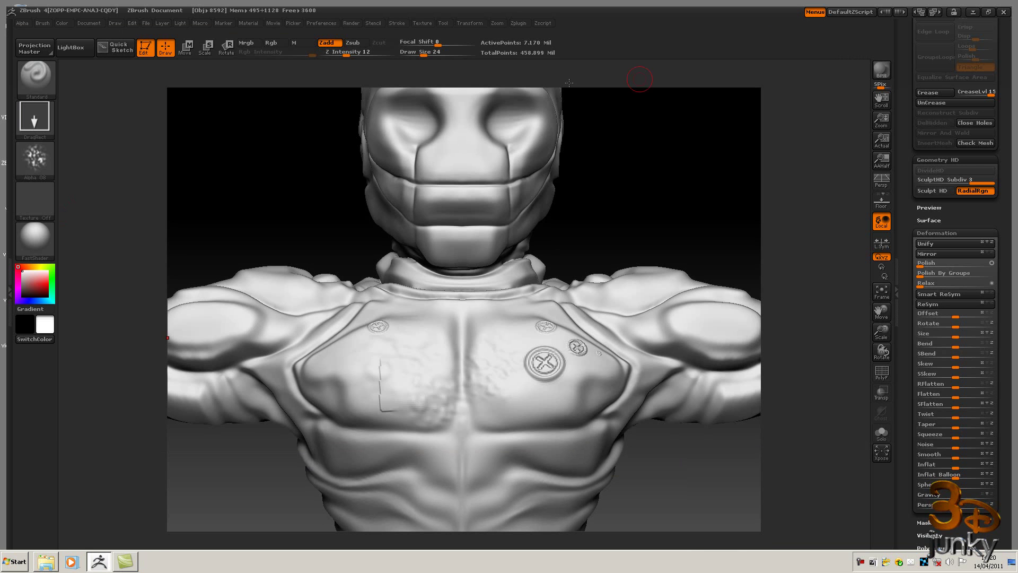
click(36, 153)
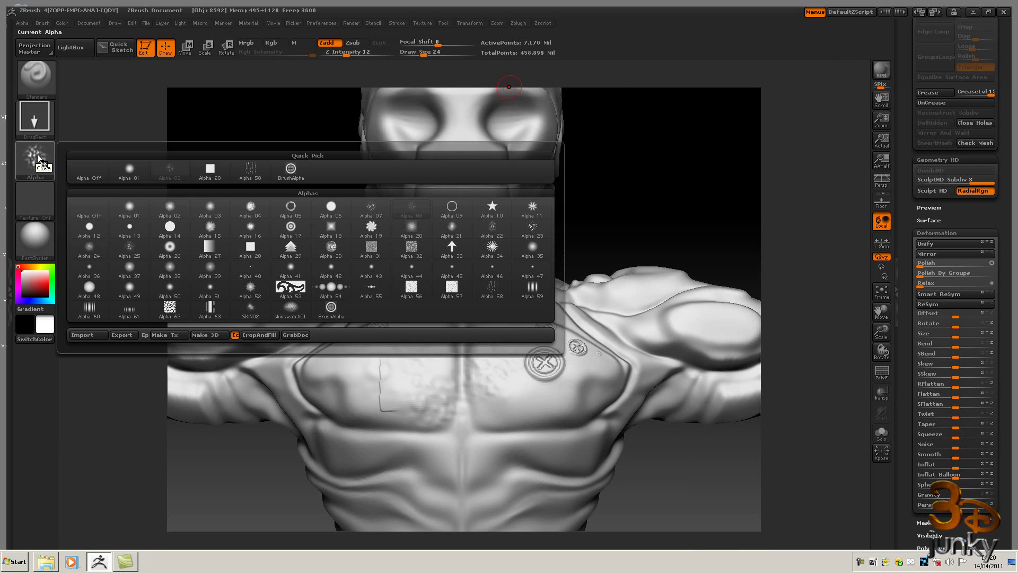
click(96, 333)
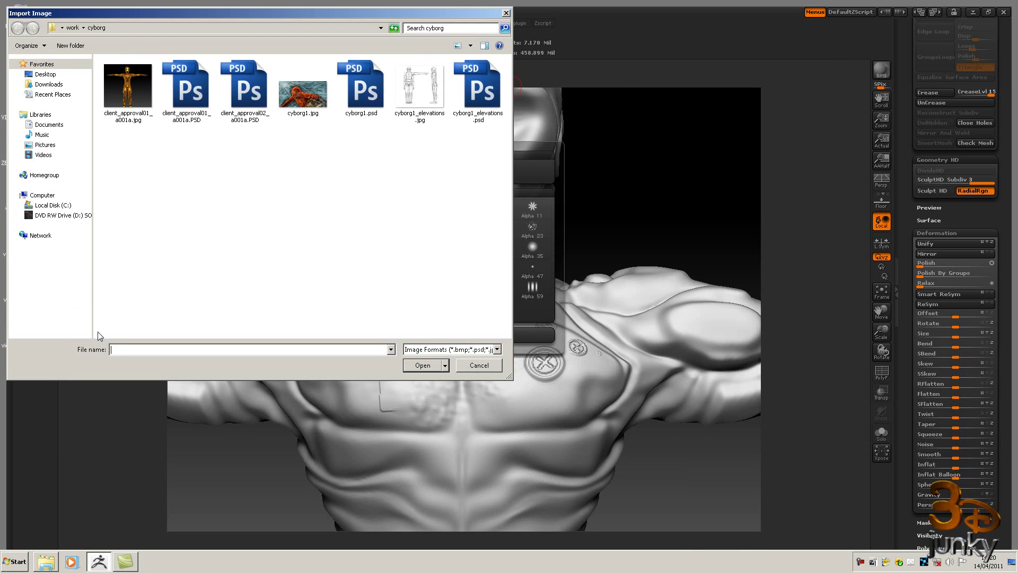
click(46, 76)
double_click(387, 131)
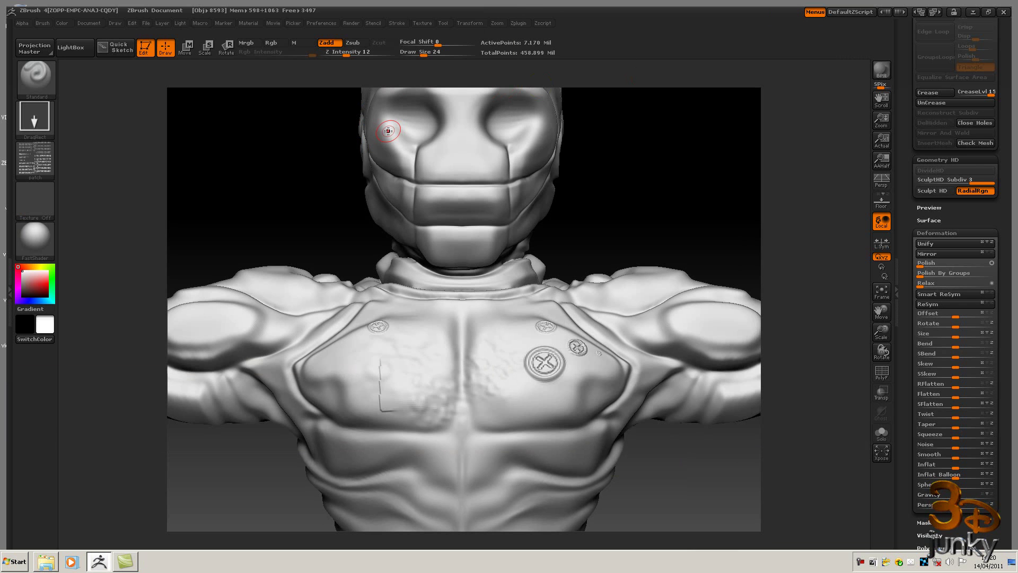
mouse_move(37, 154)
Step: Set the patch alpha to Max range with radial fade 4, leaving it uninverted
click(35, 160)
click(24, 23)
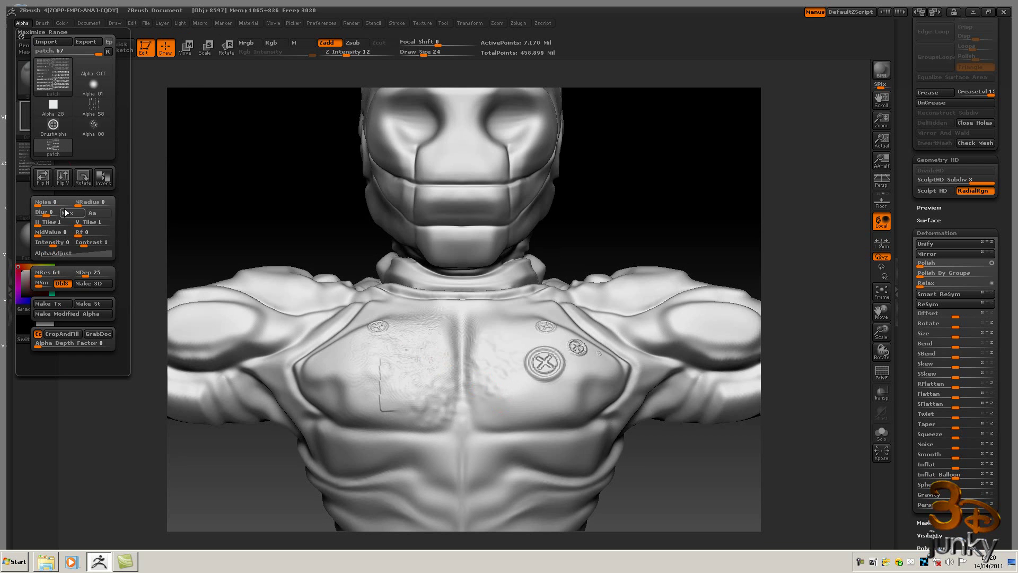
click(103, 179)
click(103, 180)
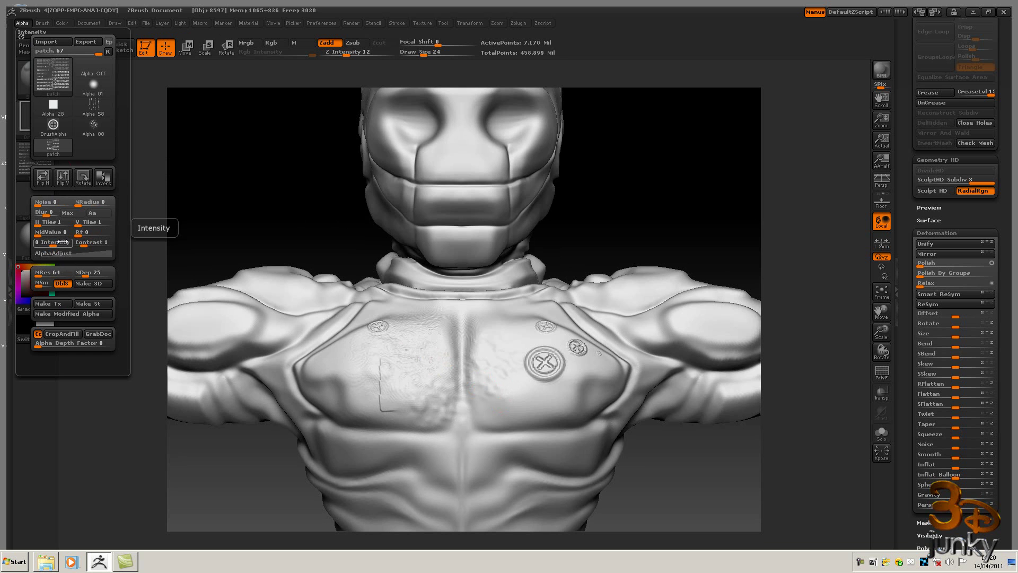
click(69, 214)
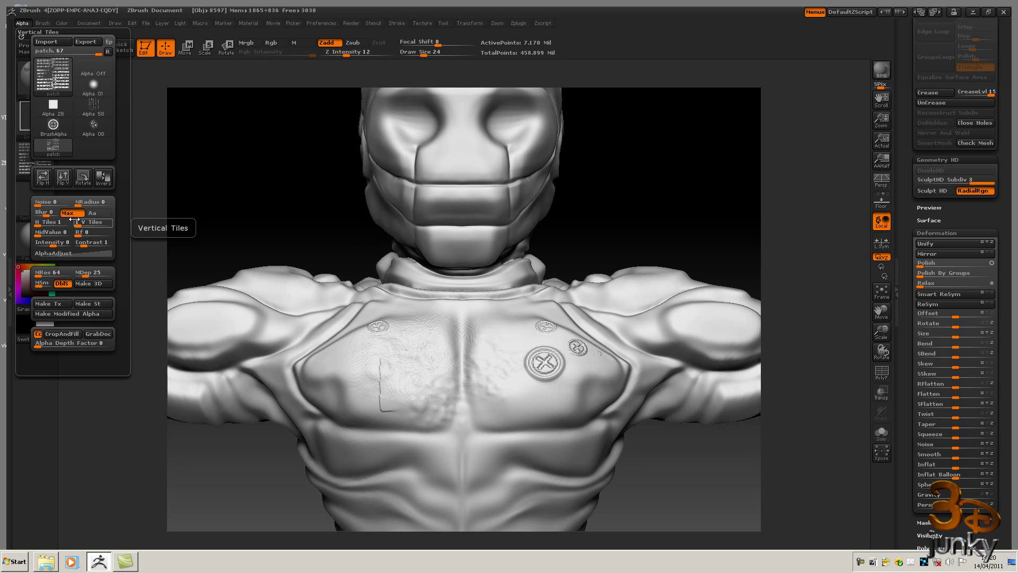
drag(80, 236, 88, 236)
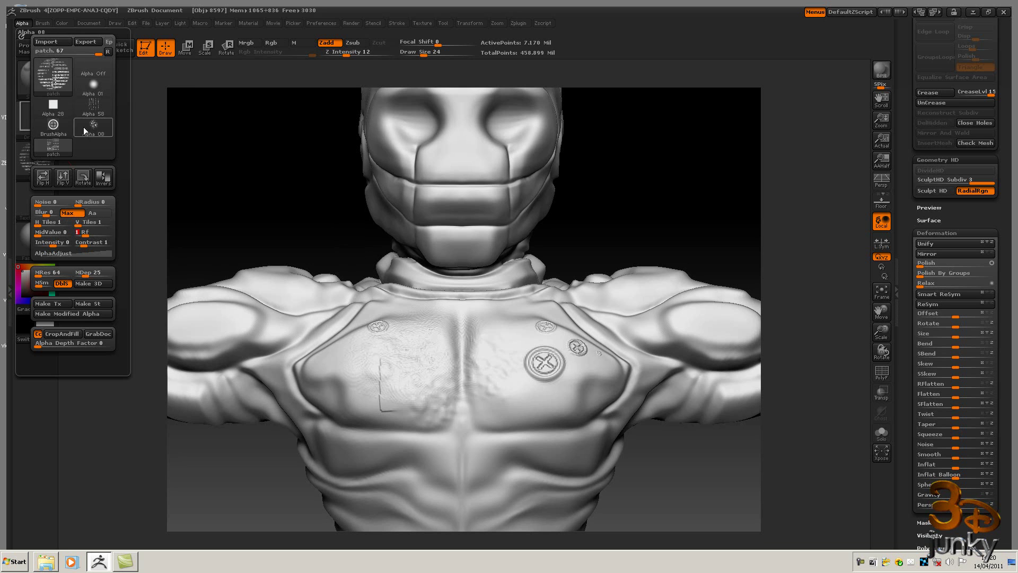
Step: Stamp the rippled patch texture onto the upper abs and left chest panel
mouse_move(436, 464)
mouse_down()
mouse_move(498, 495)
mouse_move(542, 494)
mouse_move(491, 470)
mouse_move(508, 478)
mouse_move(479, 447)
mouse_move(545, 490)
mouse_move(480, 406)
mouse_up()
mouse_move(384, 345)
mouse_down()
mouse_move(384, 368)
mouse_move(419, 424)
mouse_up()
mouse_move(478, 453)
mouse_down()
mouse_move(491, 434)
mouse_move(491, 355)
mouse_up()
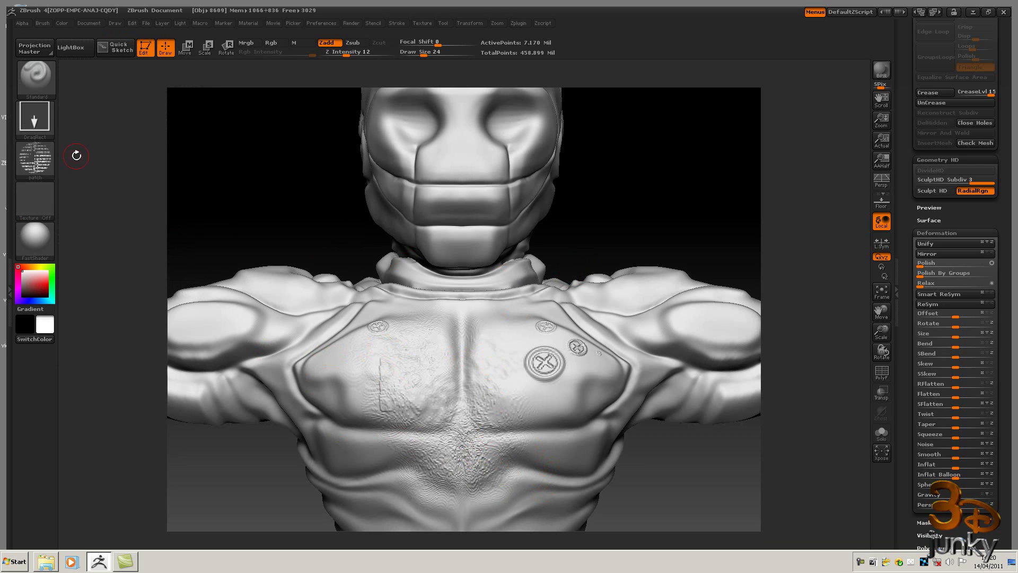
Step: Check the patch alpha preview, then zoom out to show the entire armored figure
mouse_move(37, 157)
click(38, 159)
mouse_move(668, 205)
alt+mouse_down()
mouse_move(632, 195)
mouse_move(630, 252)
mouse_move(624, 194)
mouse_move(654, 200)
mouse_move(641, 201)
mouse_move(621, 239)
mouse_move(623, 188)
mouse_move(612, 185)
mouse_move(643, 182)
mouse_move(630, 218)
mouse_move(645, 205)
mouse_move(622, 196)
mouse_move(597, 266)
mouse_move(654, 253)
mouse_move(639, 204)
mouse_move(616, 288)
mouse_move(662, 252)
mouse_move(663, 238)
mouse_move(648, 245)
mouse_move(666, 246)
mouse_move(501, 249)
mouse_move(507, 357)
mouse_move(584, 182)
mouse_move(616, 199)
mouse_move(596, 197)
mouse_move(593, 221)
mouse_move(591, 153)
alt+mouse_up()
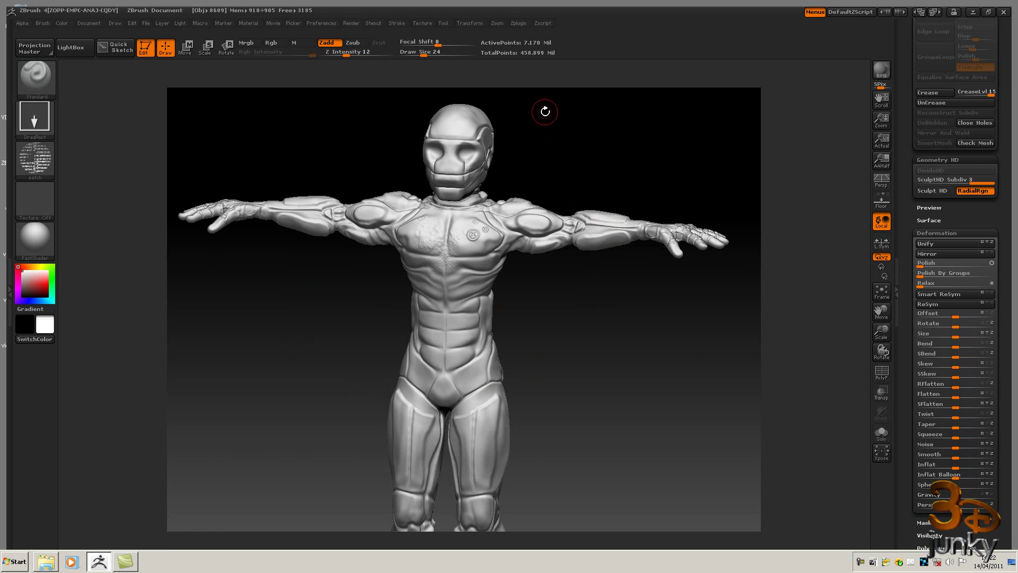
Step: Open the Zplugin menu and expand the Tool palette's UV Map settings (size 2048, border 4)
click(518, 24)
drag(1002, 430, 1014, 352)
click(930, 407)
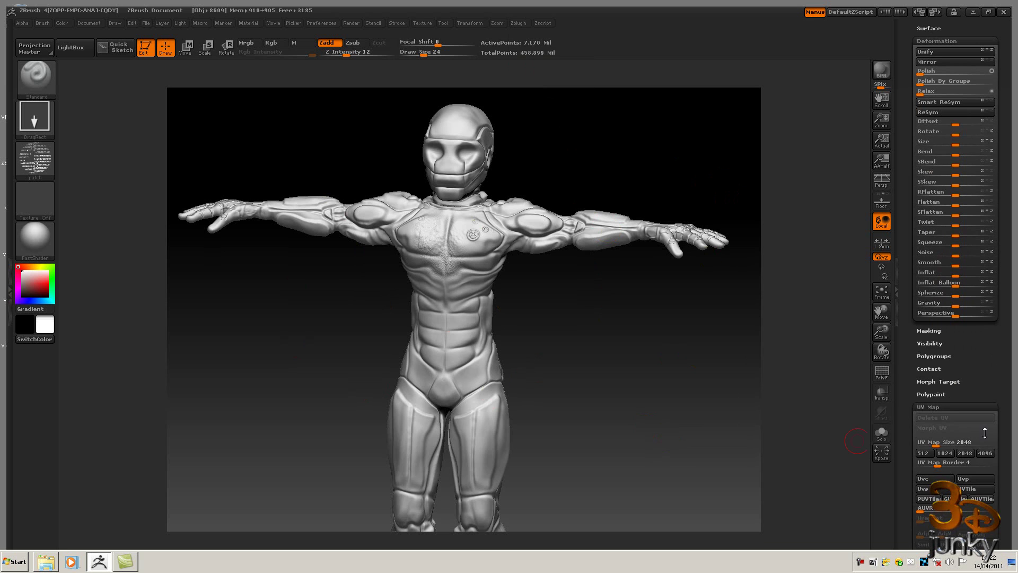
drag(1003, 442, 1012, 373)
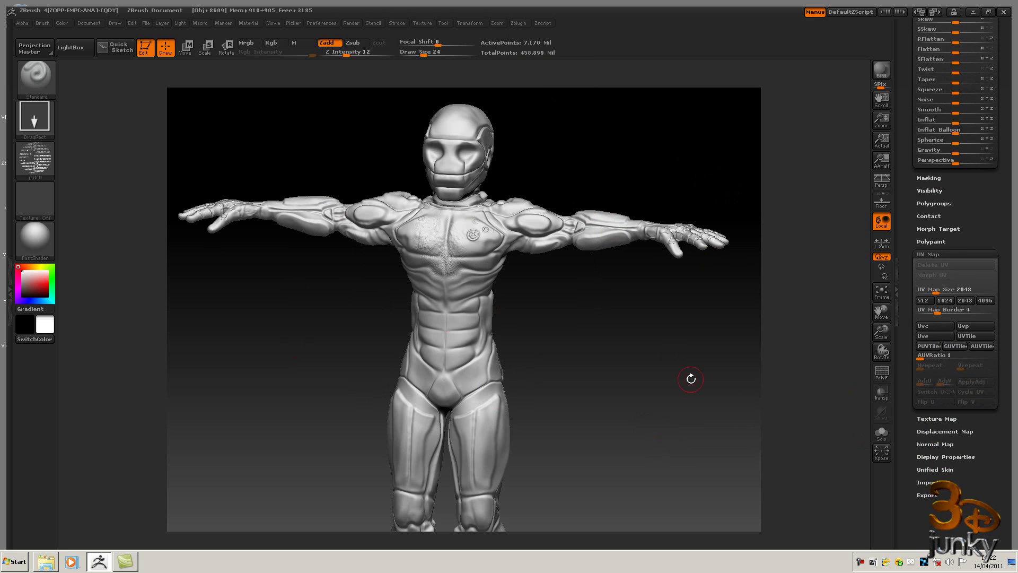